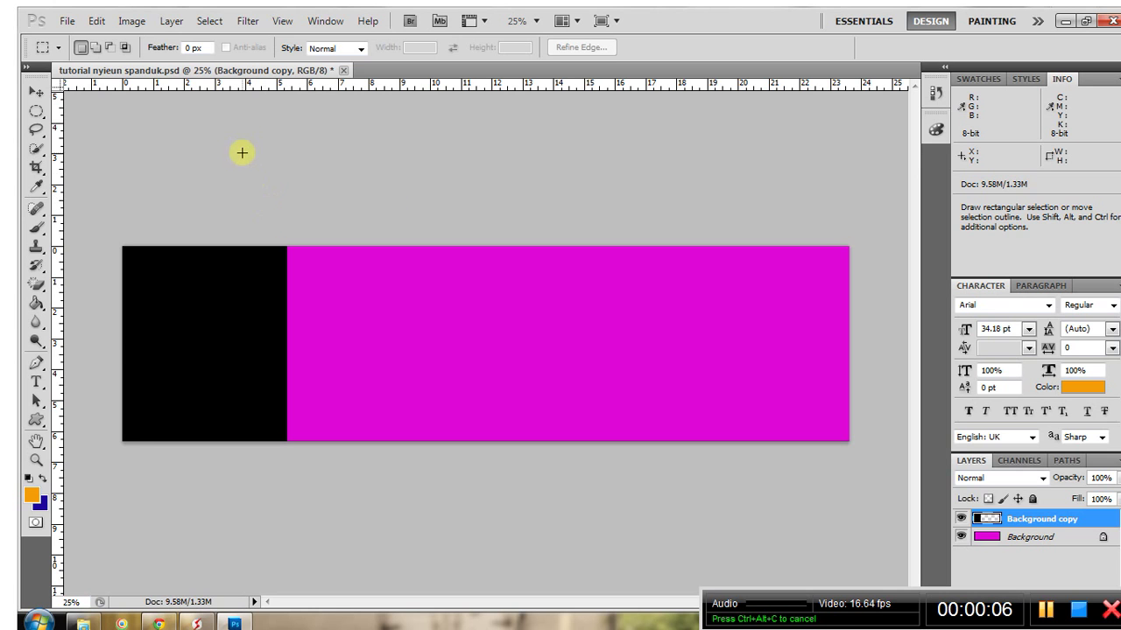
Step: Open aperturescience-640x640.jpg from the Documents > pernak-pernik grafis folder
{"action": "left_click", "coordinate": [67, 21]}
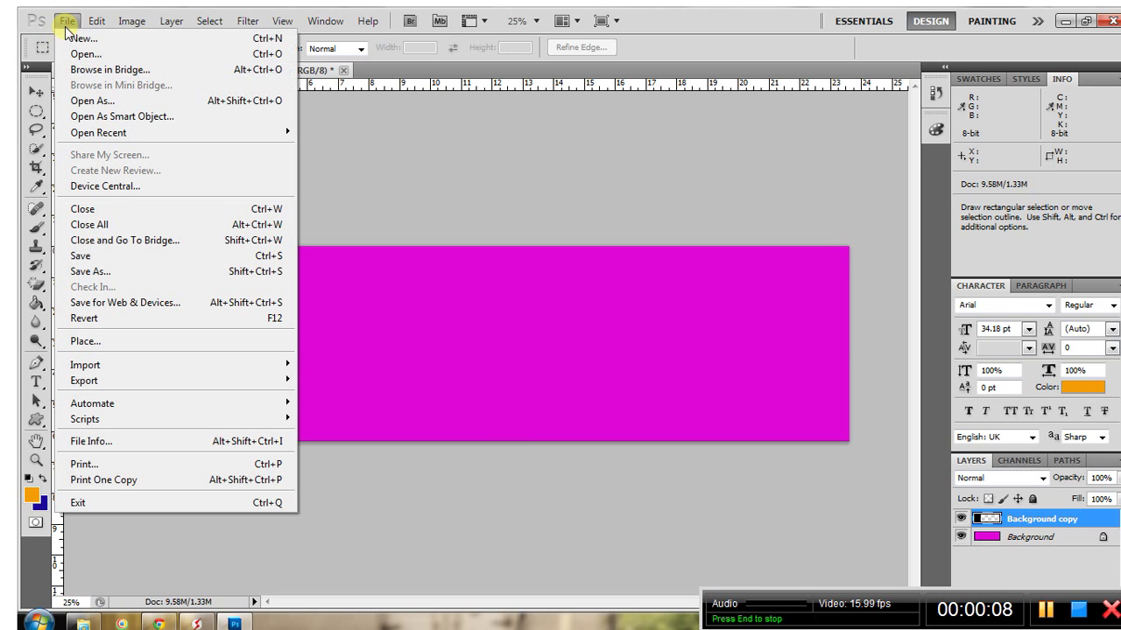
{"action": "left_click", "coordinate": [80, 53]}
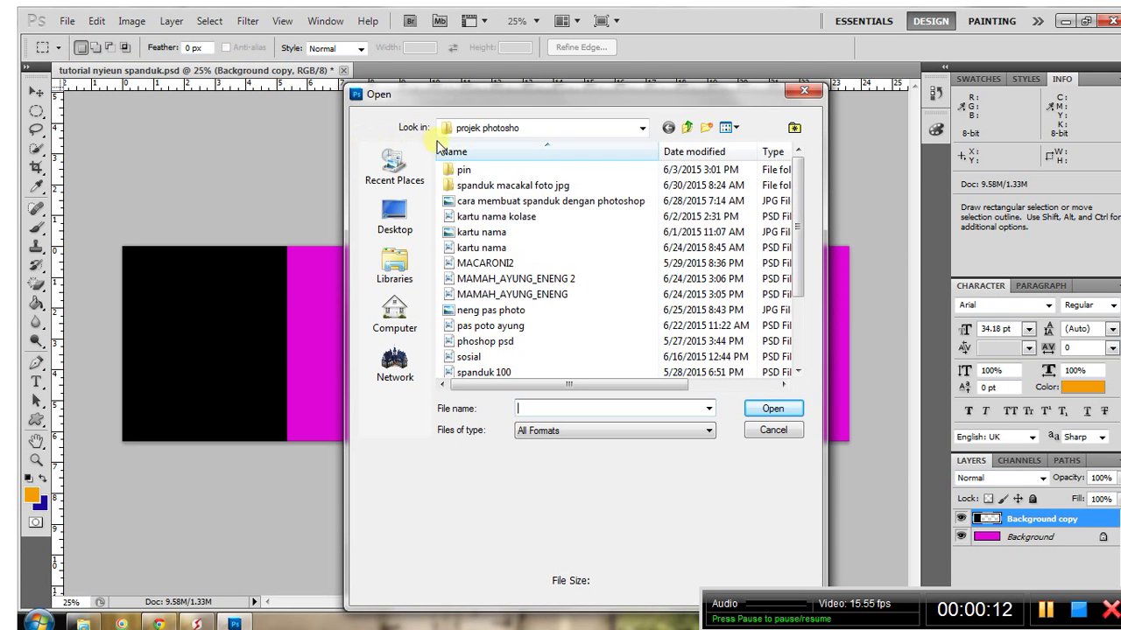
{"action": "left_click", "coordinate": [688, 128]}
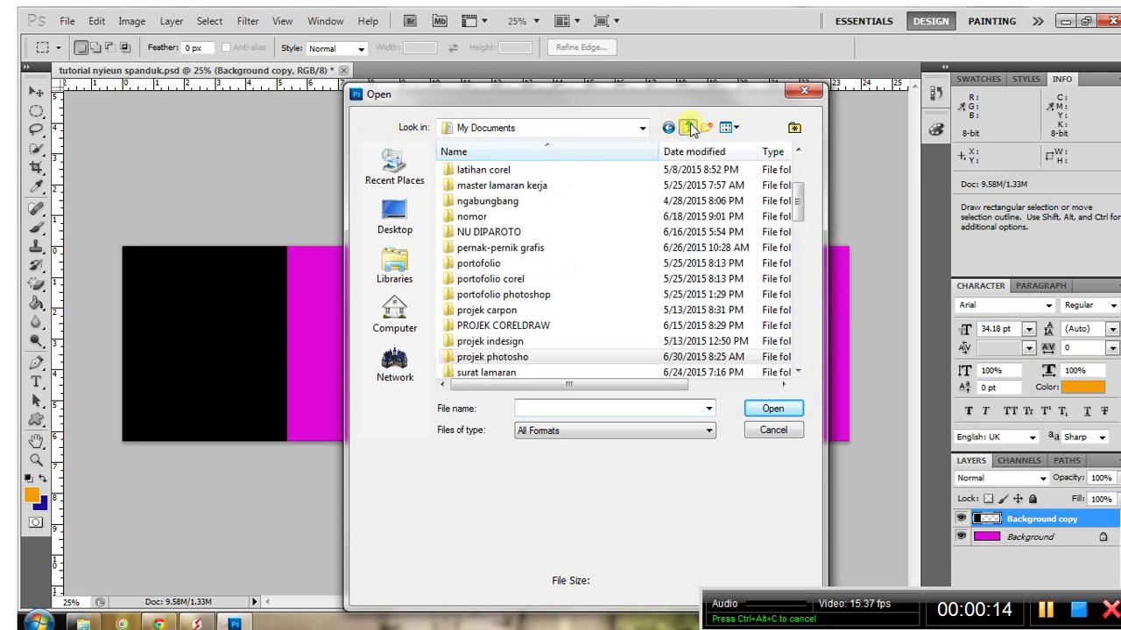
{"action": "left_click", "coordinate": [525, 222]}
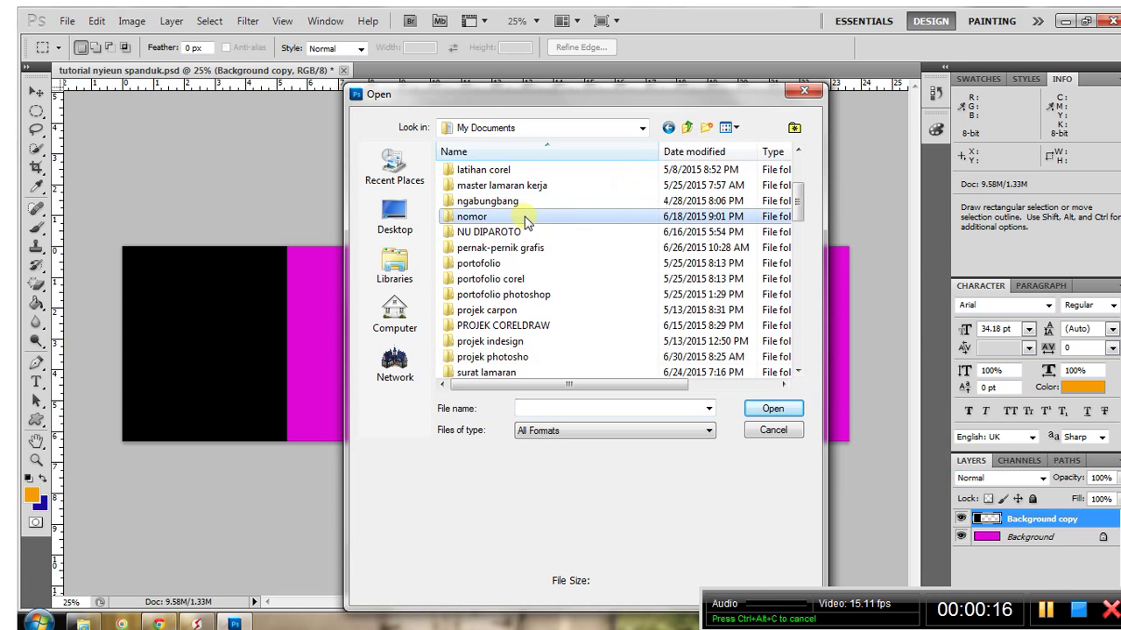
{"action": "left_click", "coordinate": [493, 359]}
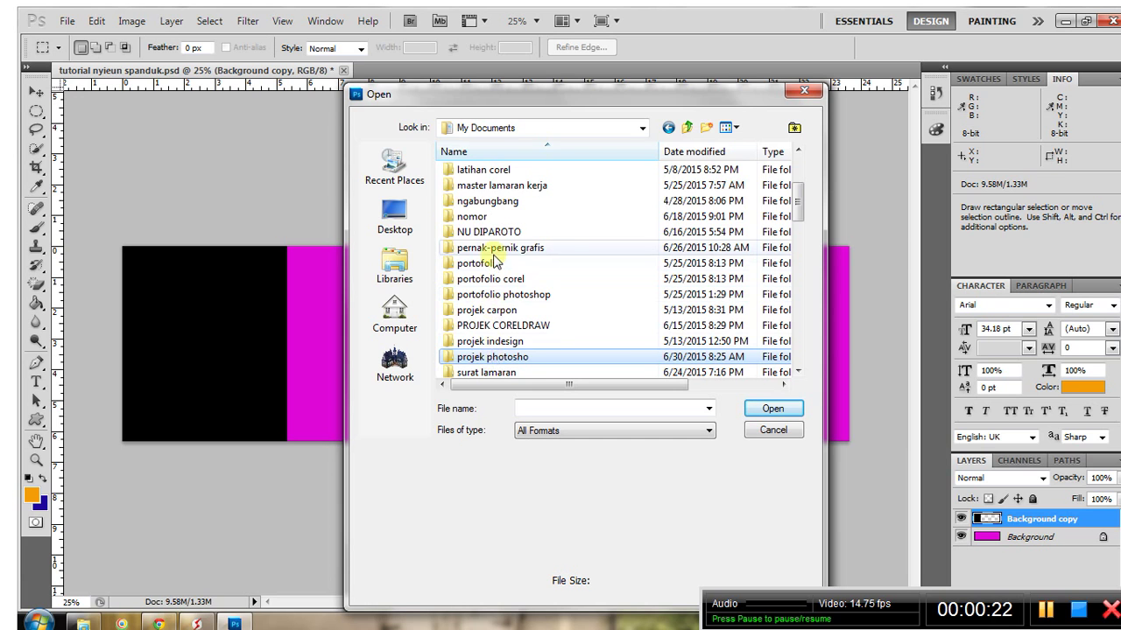
{"action": "left_click", "coordinate": [395, 268]}
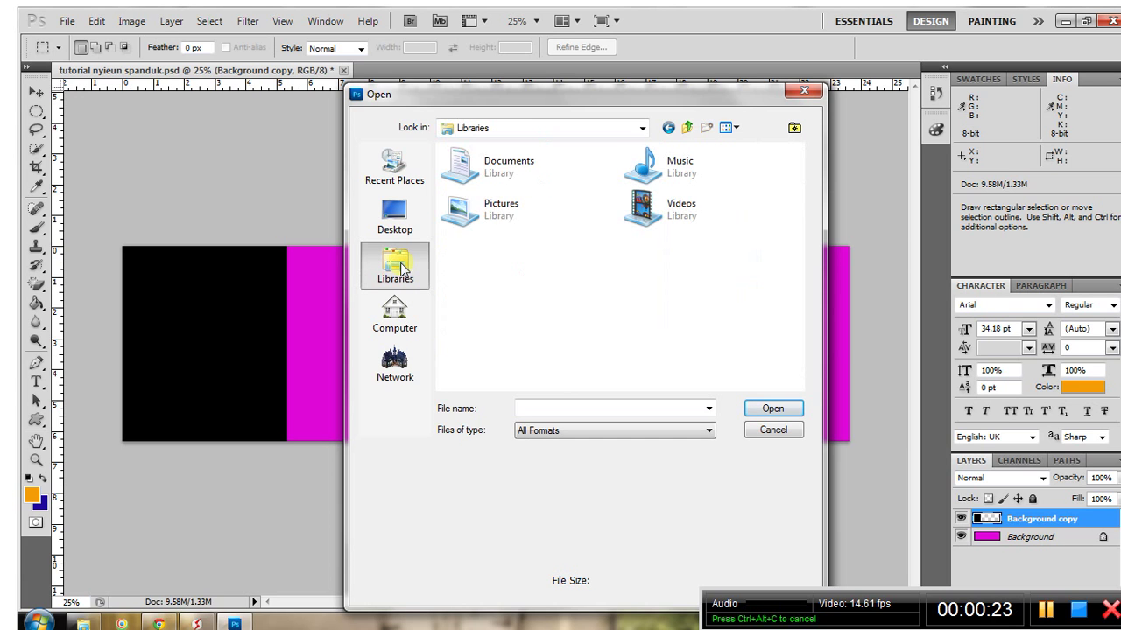
{"action": "double_click", "coordinate": [481, 171]}
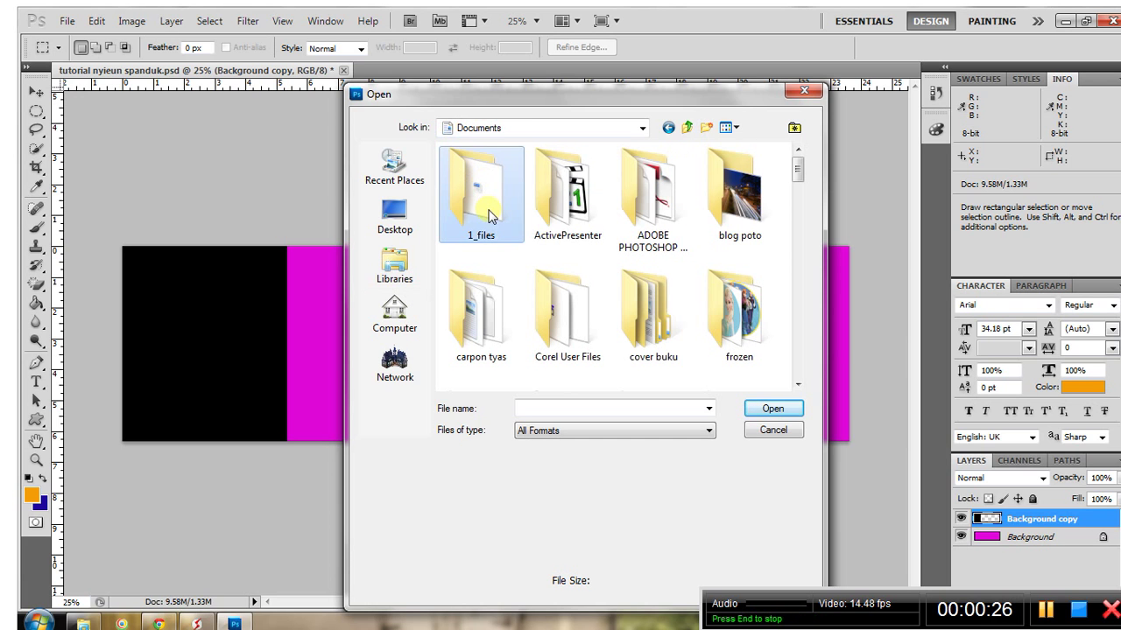
{"action": "scroll", "coordinate": [489, 217], "scroll_direction": "down", "scroll_amount": 5}
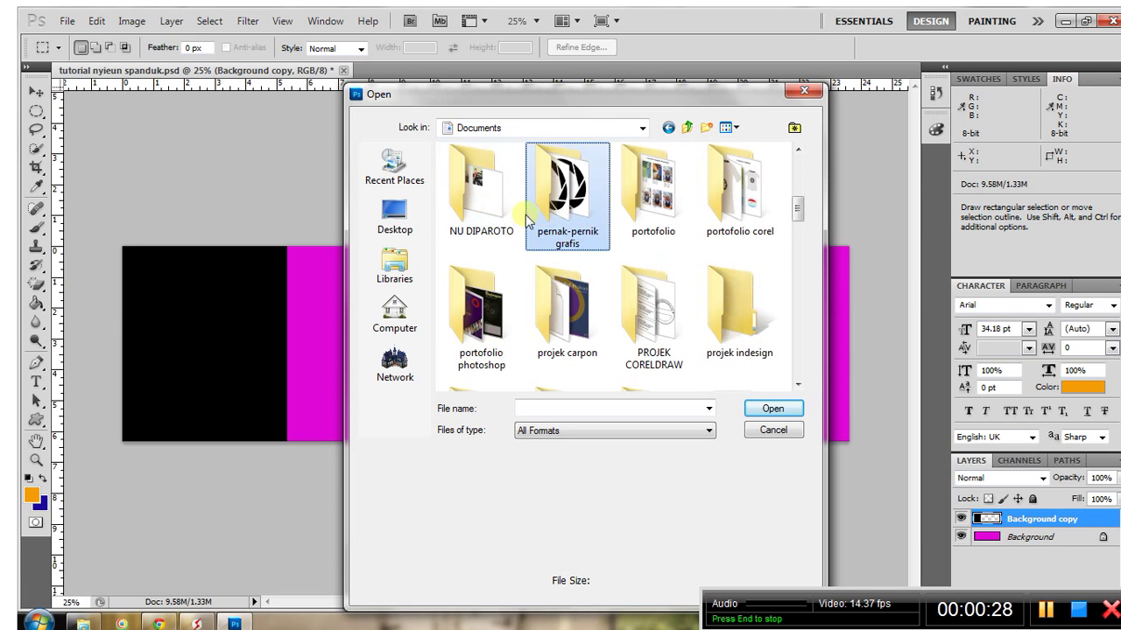
{"action": "double_click", "coordinate": [554, 210]}
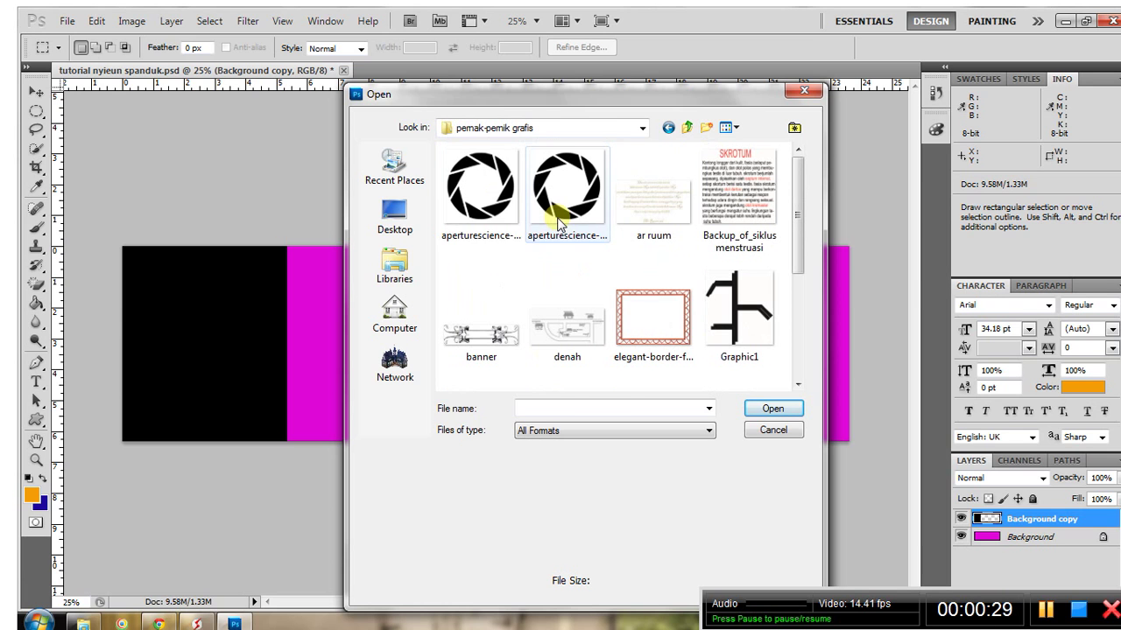
{"action": "left_click", "coordinate": [508, 217]}
{"action": "left_click", "coordinate": [751, 407]}
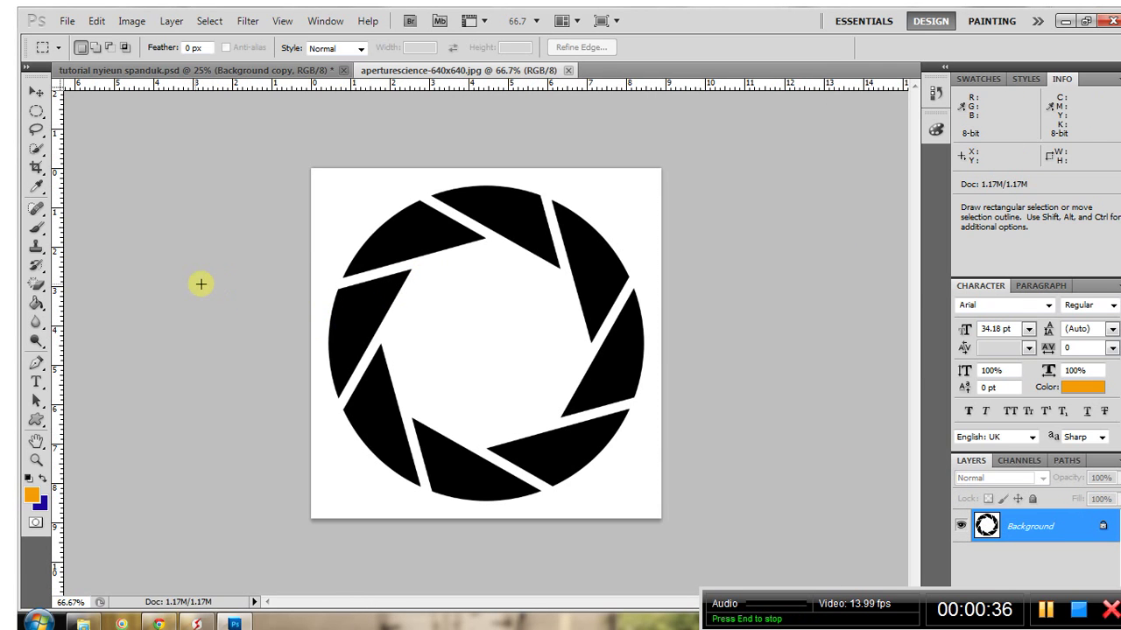
Step: Magic-erase the logo's white background to transparency, then select all and copy the logo
{"action": "left_click", "coordinate": [38, 285]}
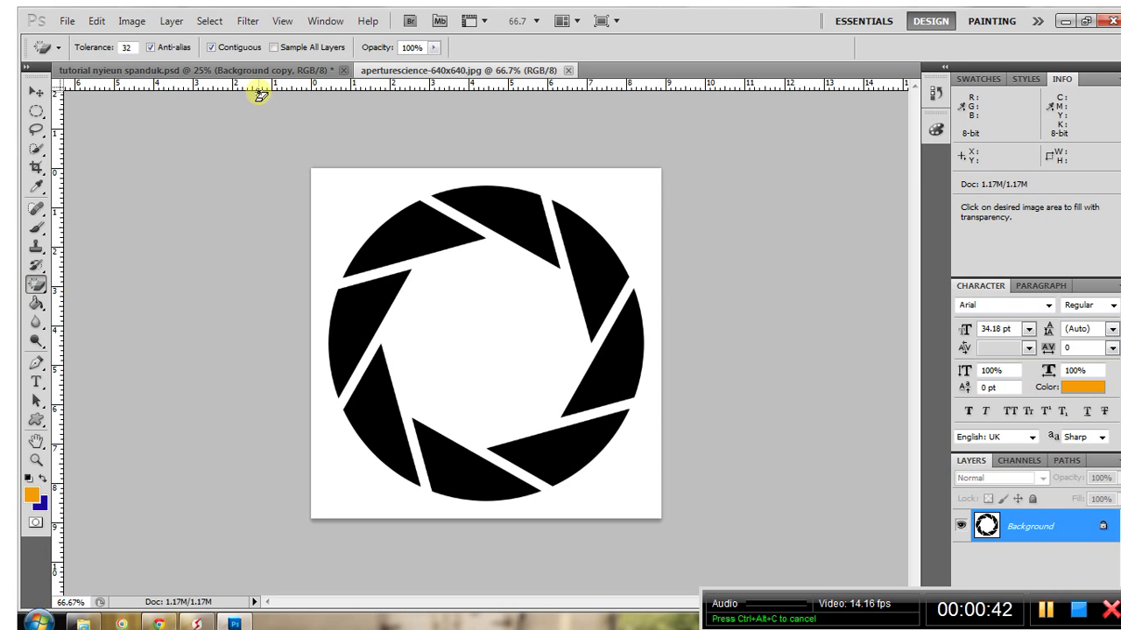
{"action": "left_click", "coordinate": [334, 181]}
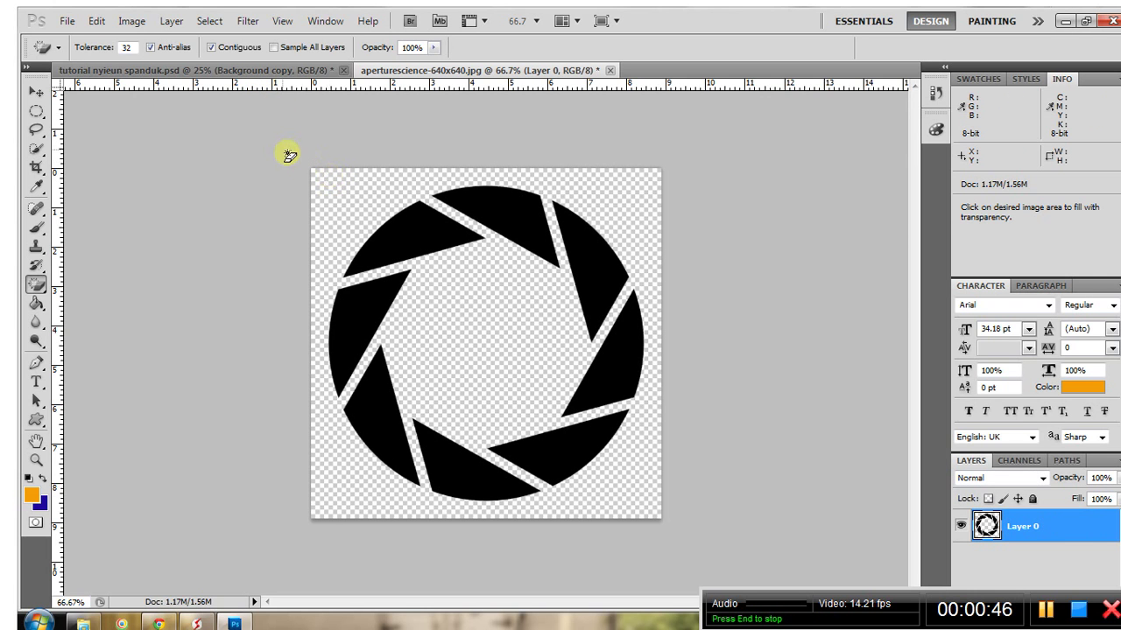
{"action": "left_click", "coordinate": [210, 21]}
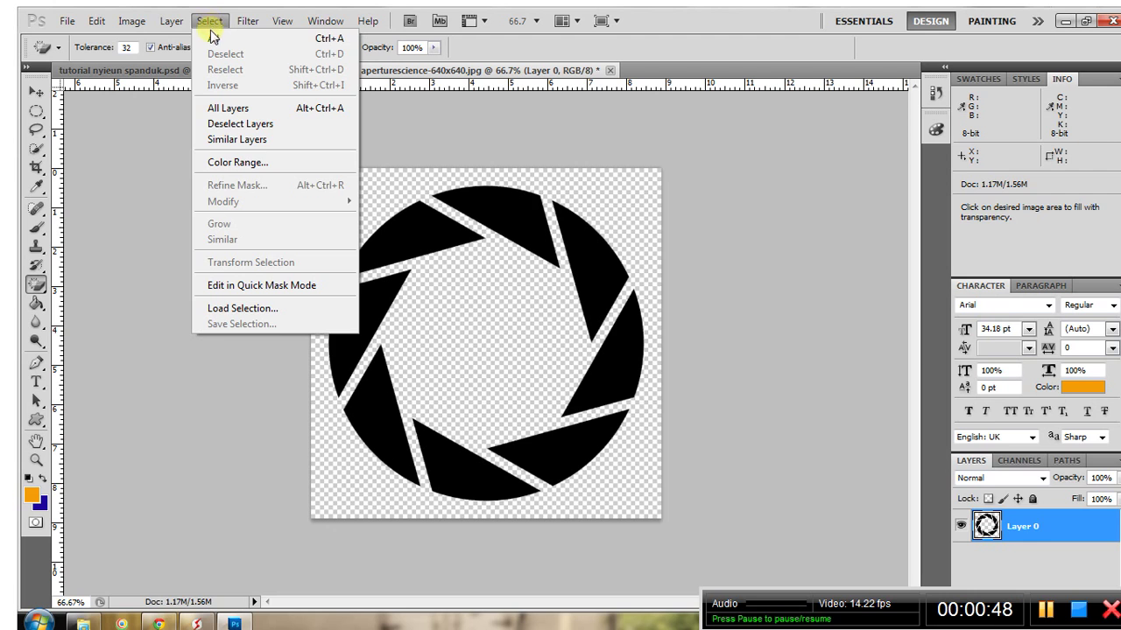
{"action": "left_click", "coordinate": [214, 38]}
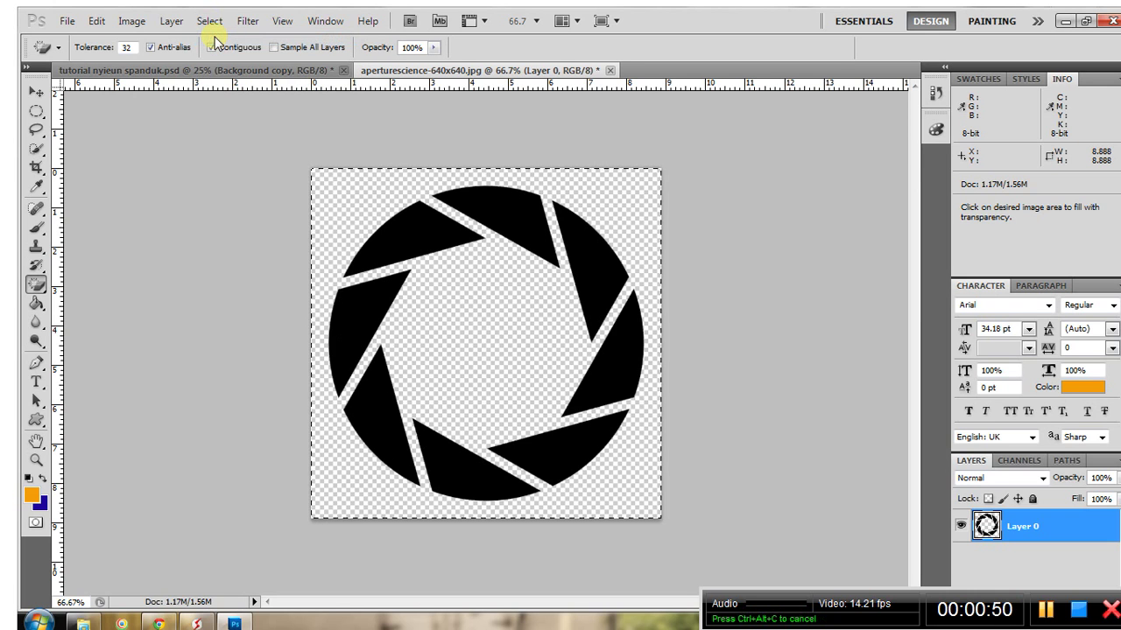
{"action": "left_click", "coordinate": [97, 22]}
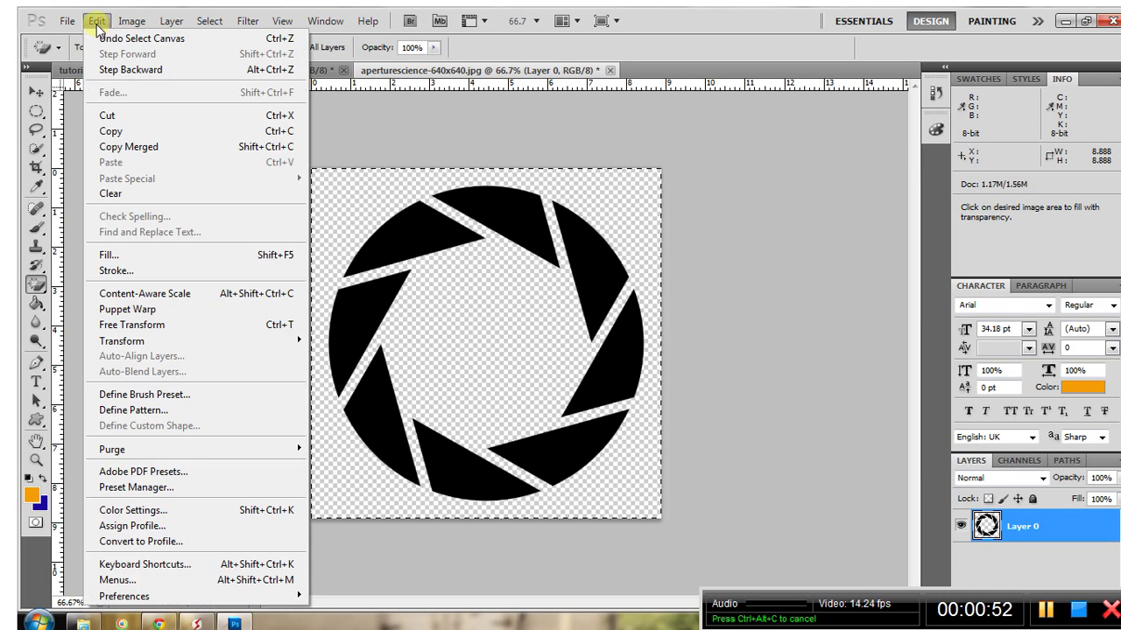
{"action": "left_click", "coordinate": [128, 131]}
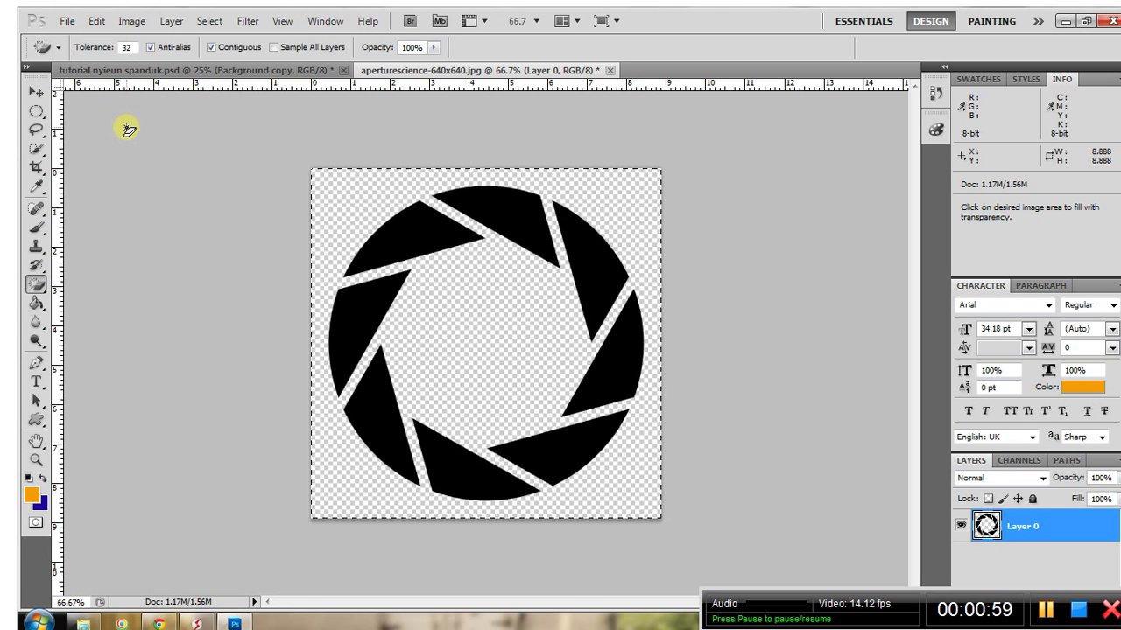
Step: Paste the copied logo into the banner document as Layer 1
{"action": "left_click", "coordinate": [161, 70]}
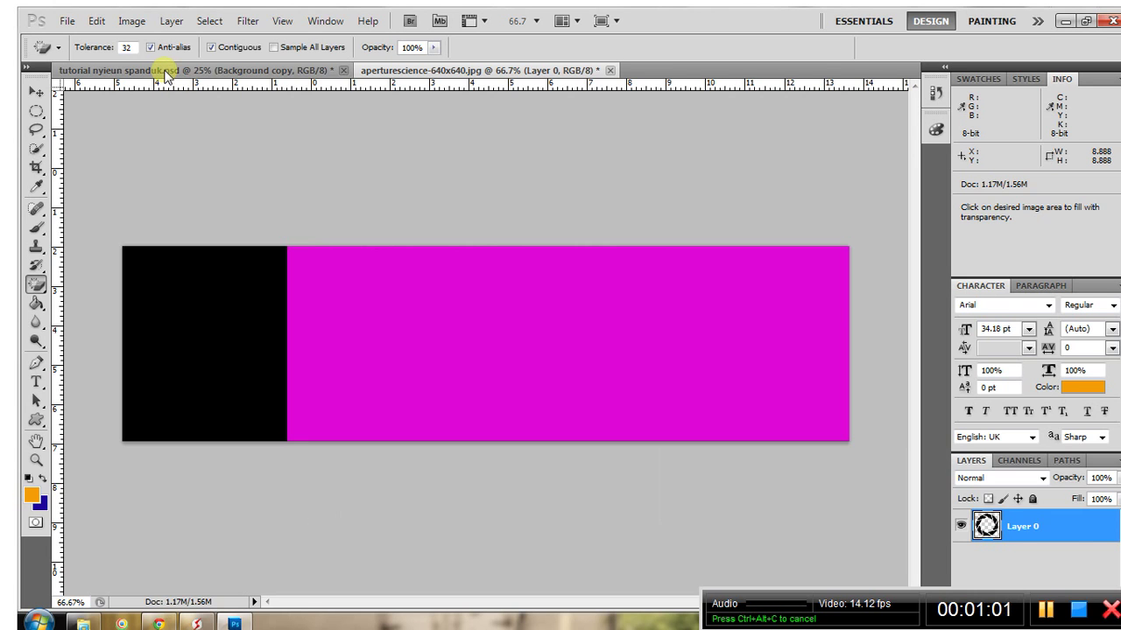
{"action": "left_click", "coordinate": [102, 22]}
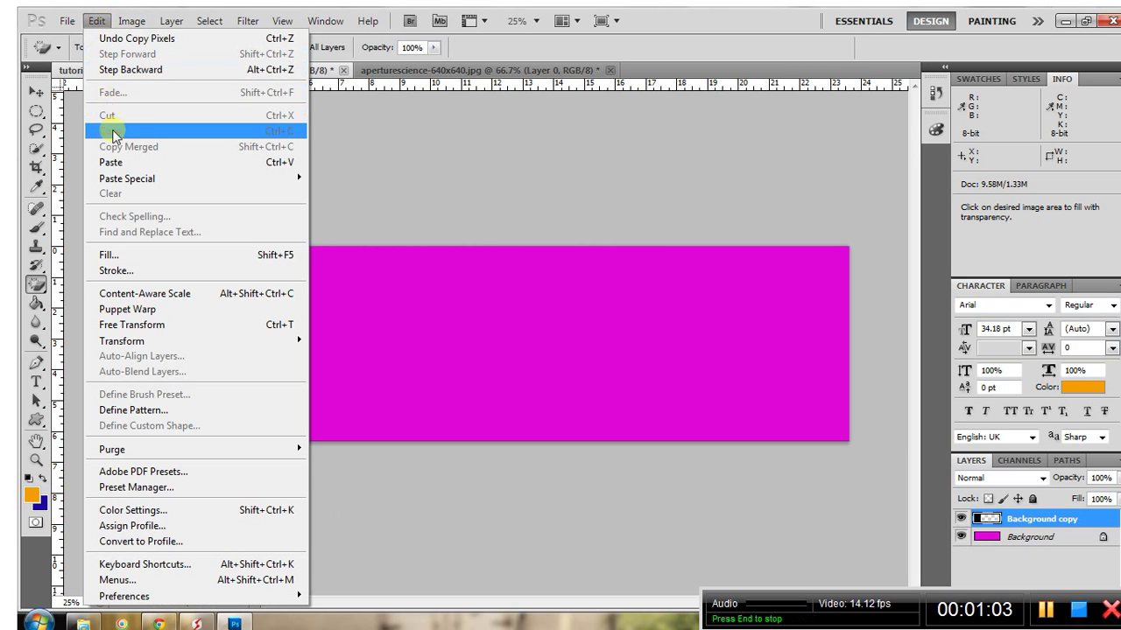
{"action": "left_click", "coordinate": [121, 162]}
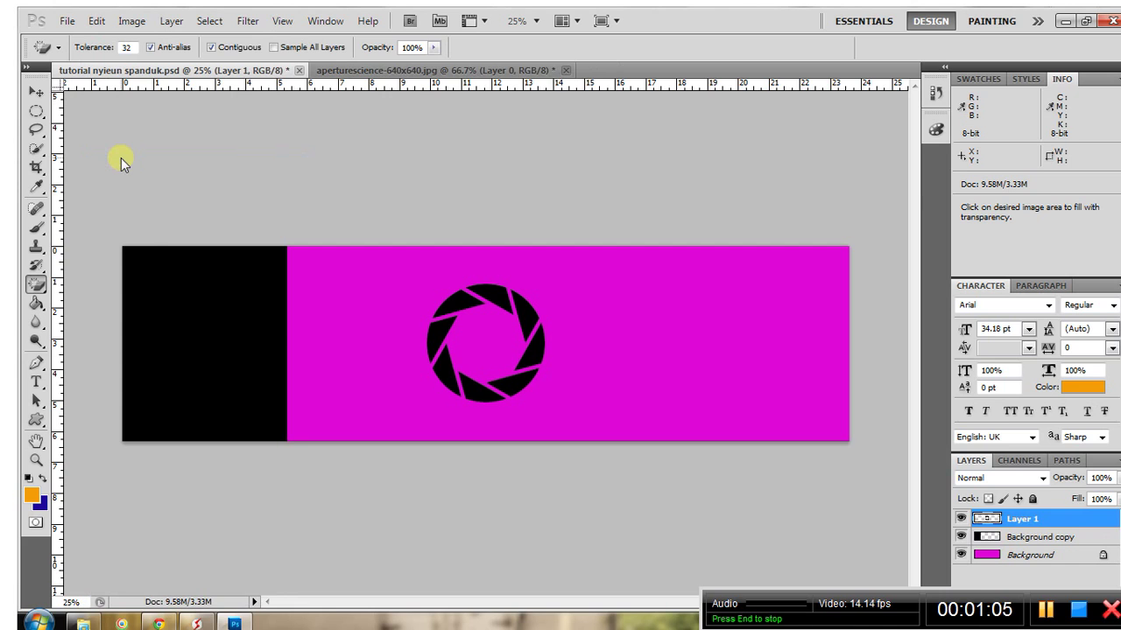
Step: Set the foreground colour to a vivid red
{"action": "left_click", "coordinate": [35, 497]}
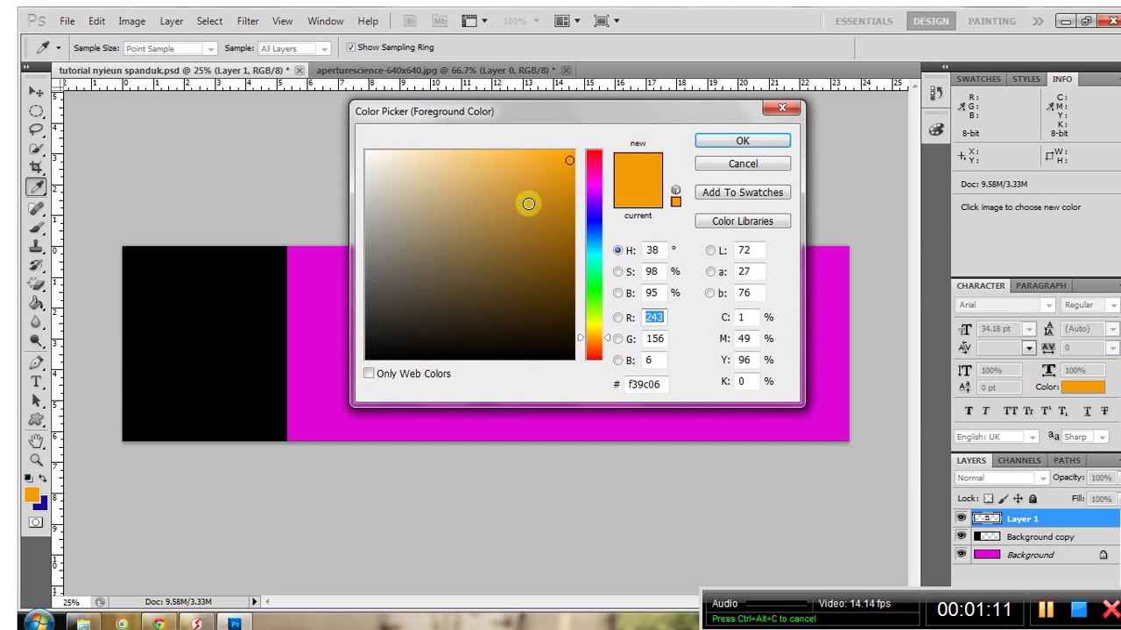
{"action": "left_click", "coordinate": [596, 160]}
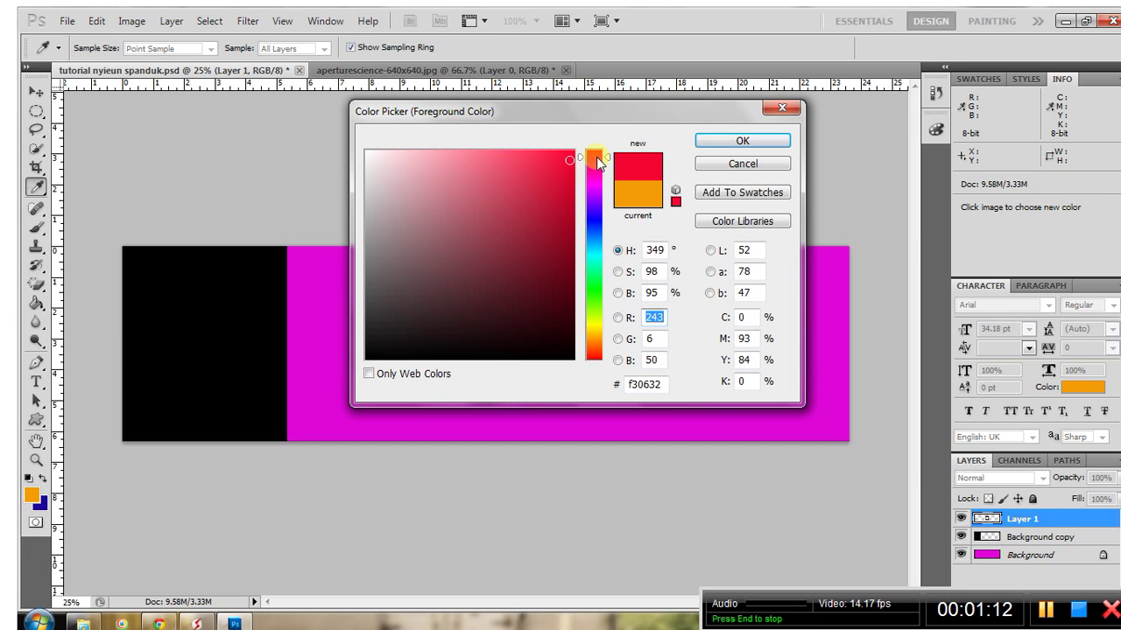
{"action": "left_click", "coordinate": [571, 230]}
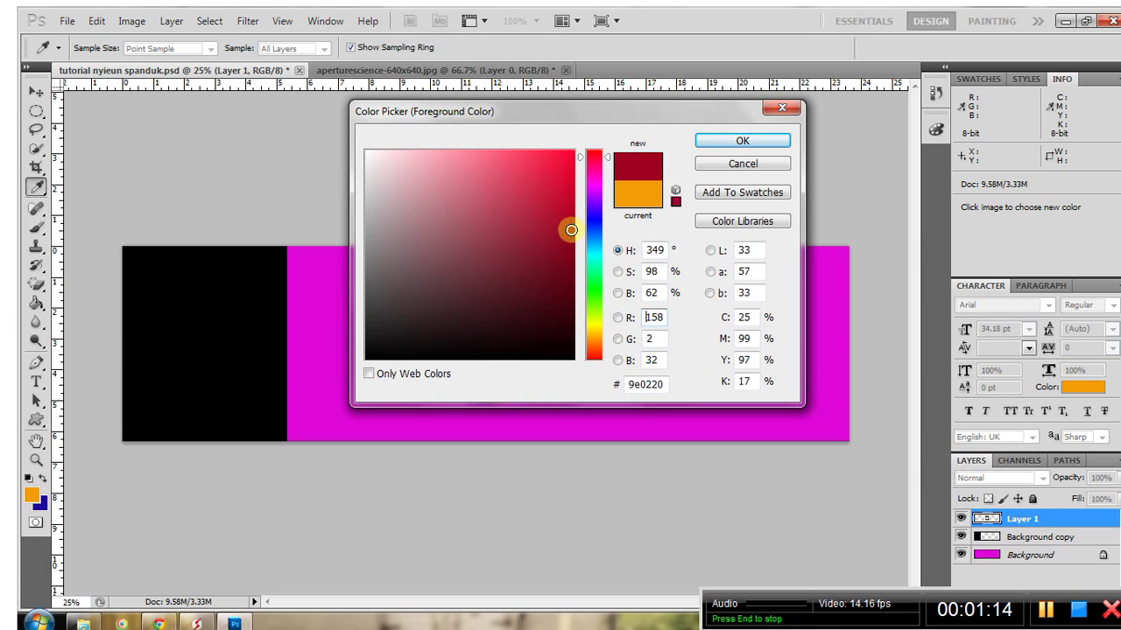
{"action": "left_click", "coordinate": [569, 169]}
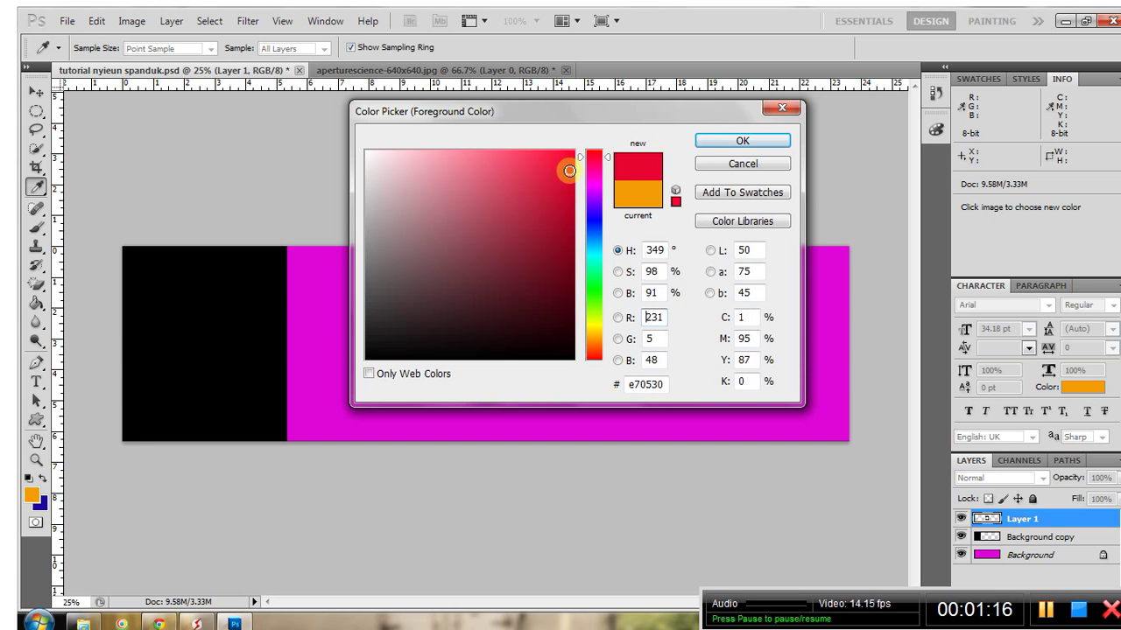
{"action": "left_click", "coordinate": [570, 187]}
{"action": "left_click", "coordinate": [757, 140]}
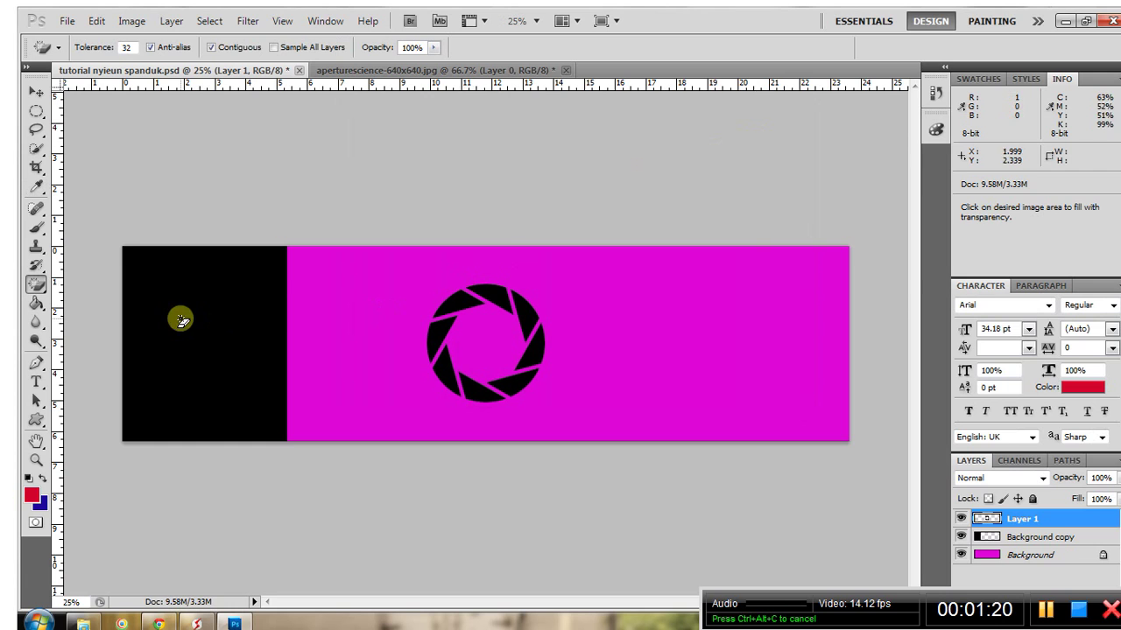
Step: Paint-bucket fill four alternate logo blades red
{"action": "left_click", "coordinate": [37, 303]}
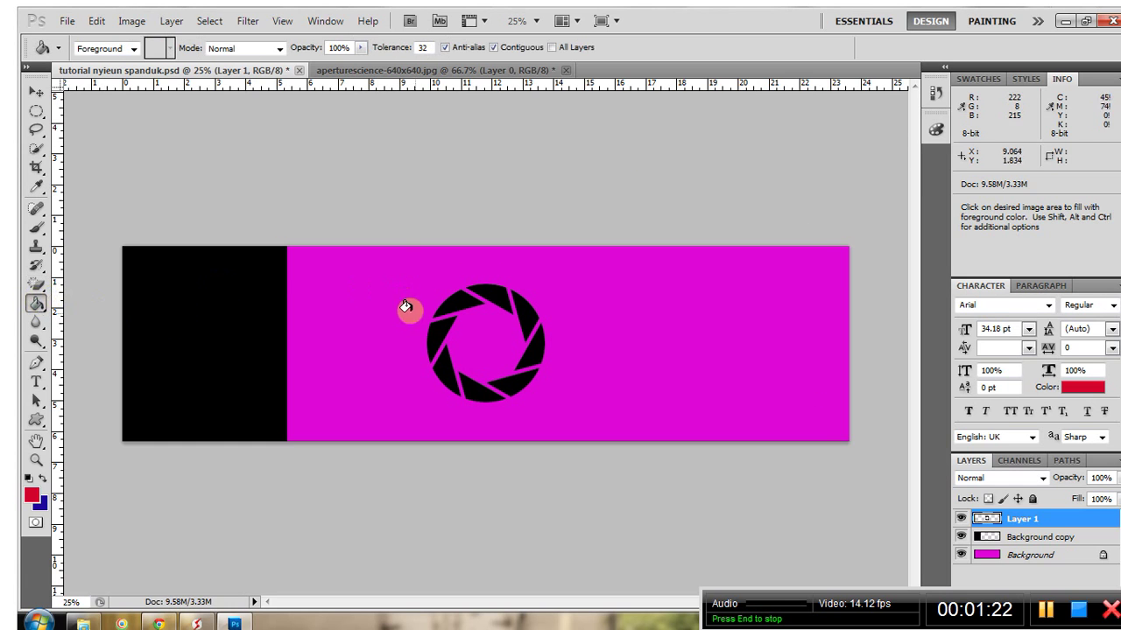
{"action": "left_click", "coordinate": [458, 305]}
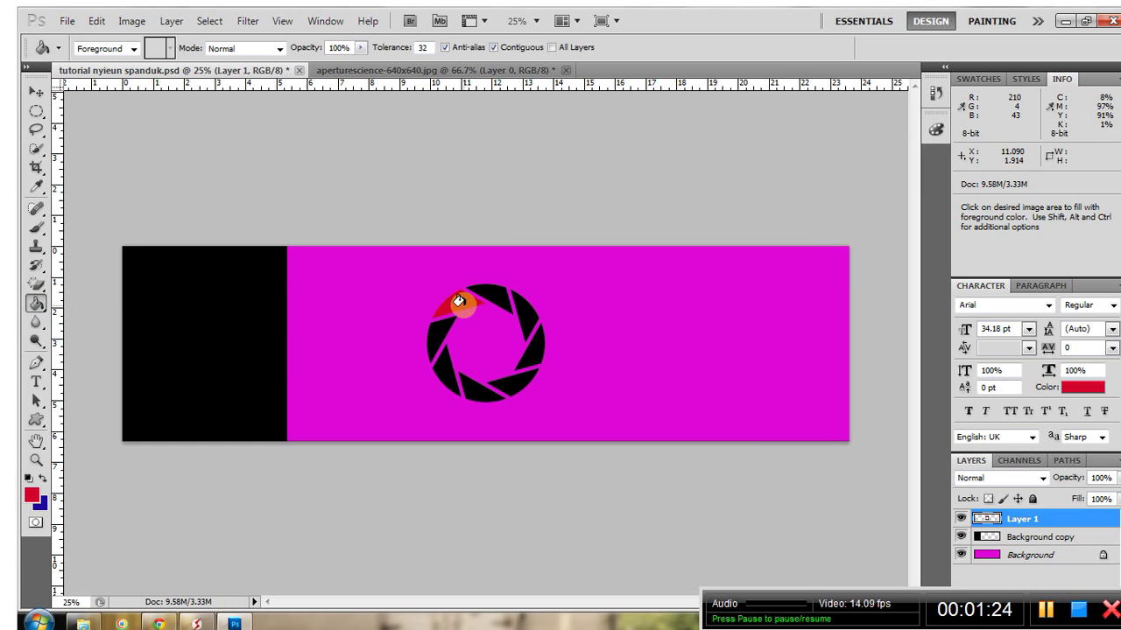
{"action": "left_click", "coordinate": [527, 316]}
{"action": "left_click", "coordinate": [517, 383]}
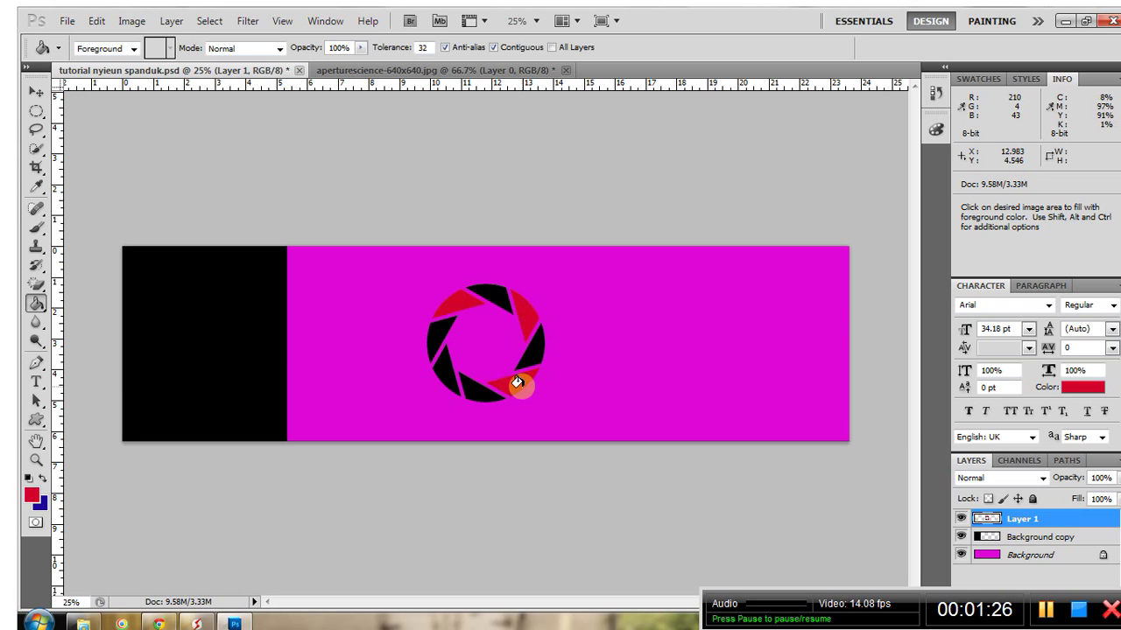
{"action": "left_click", "coordinate": [443, 376]}
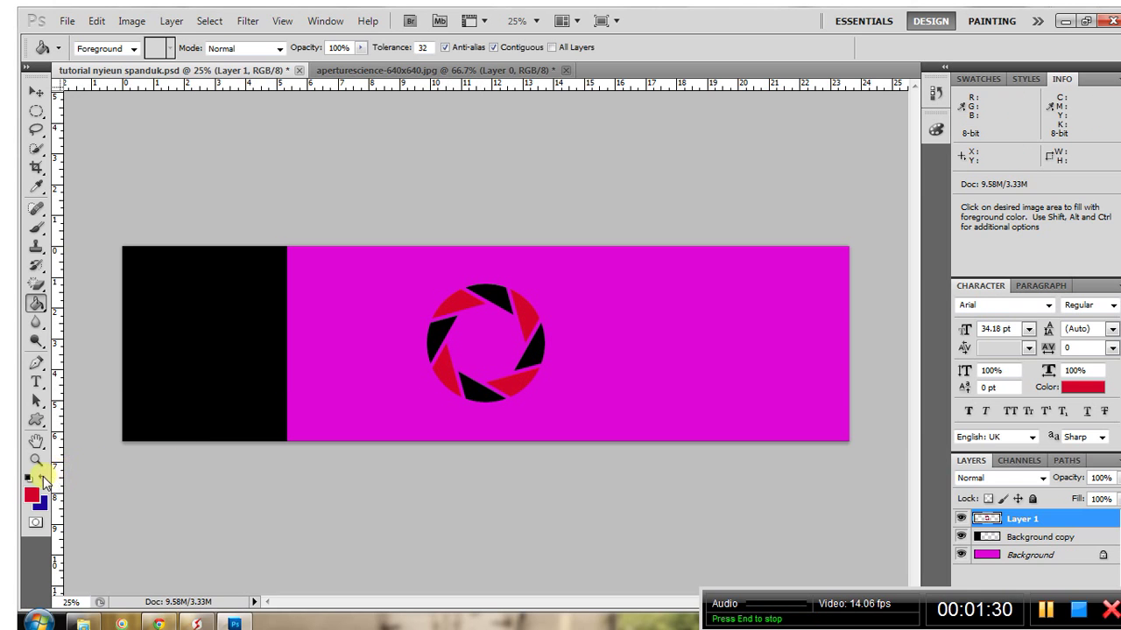
Step: Swap colours and fill the remaining four logo blades blue
{"action": "left_click", "coordinate": [43, 476]}
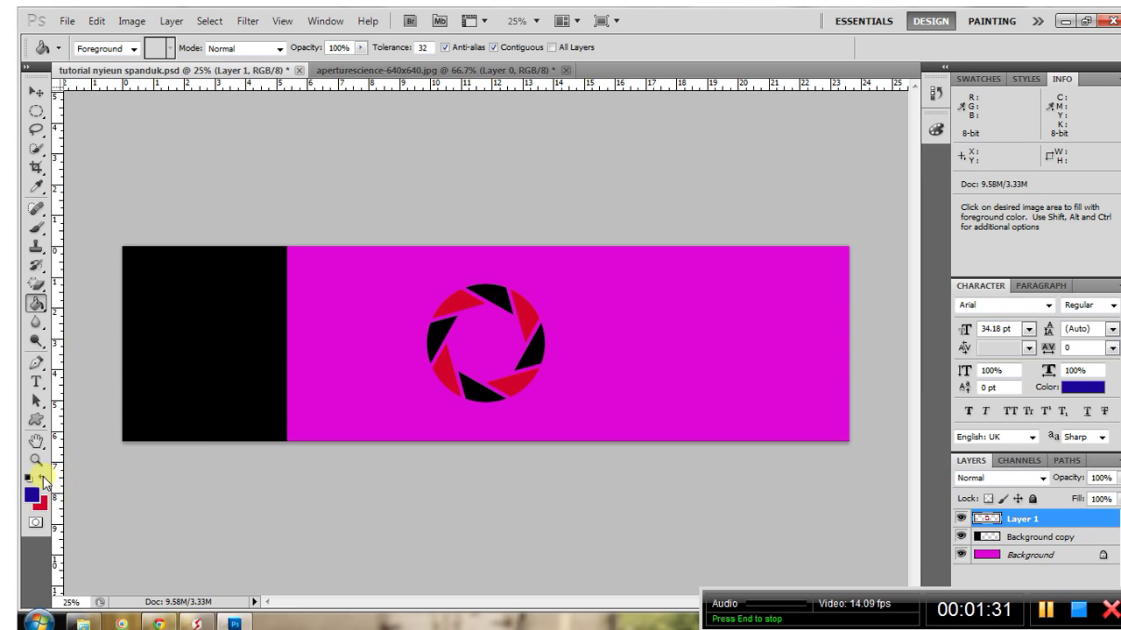
{"action": "left_click", "coordinate": [478, 396]}
{"action": "left_click", "coordinate": [537, 355]}
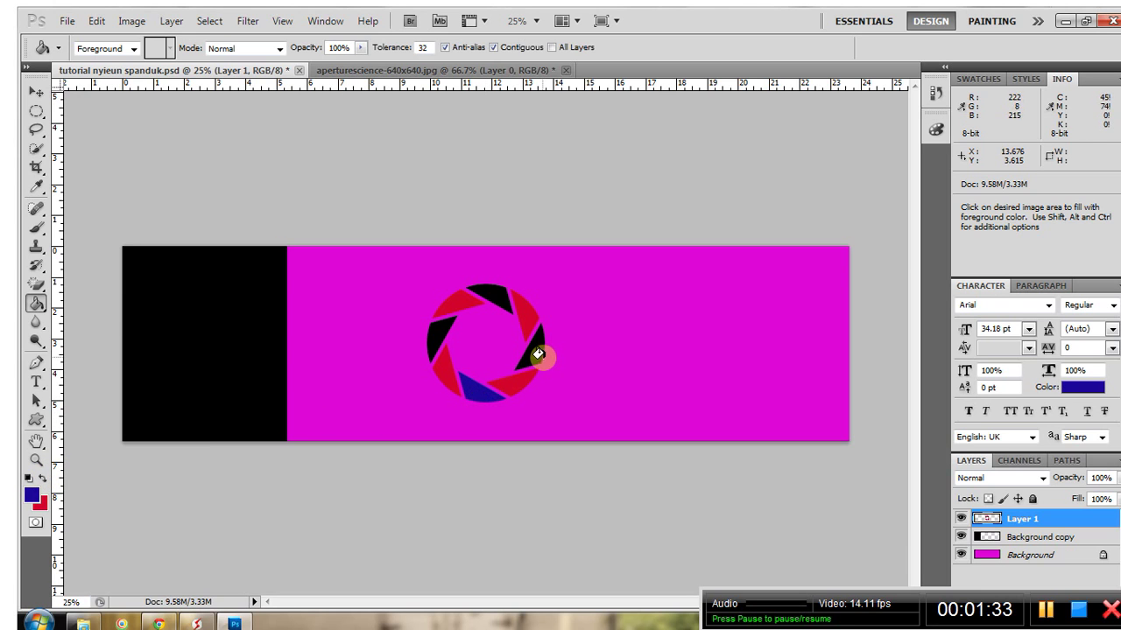
{"action": "left_click", "coordinate": [493, 296]}
{"action": "left_click", "coordinate": [438, 312]}
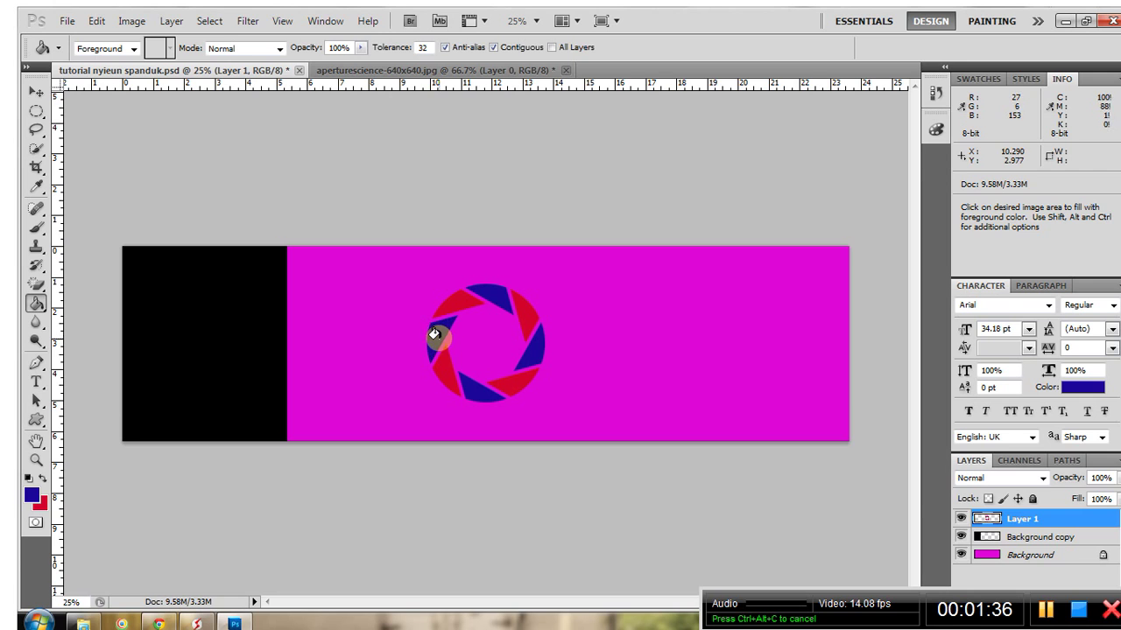
Step: Move the logo onto the black panel and scale it to about 80% by 74%
{"action": "left_click", "coordinate": [36, 91]}
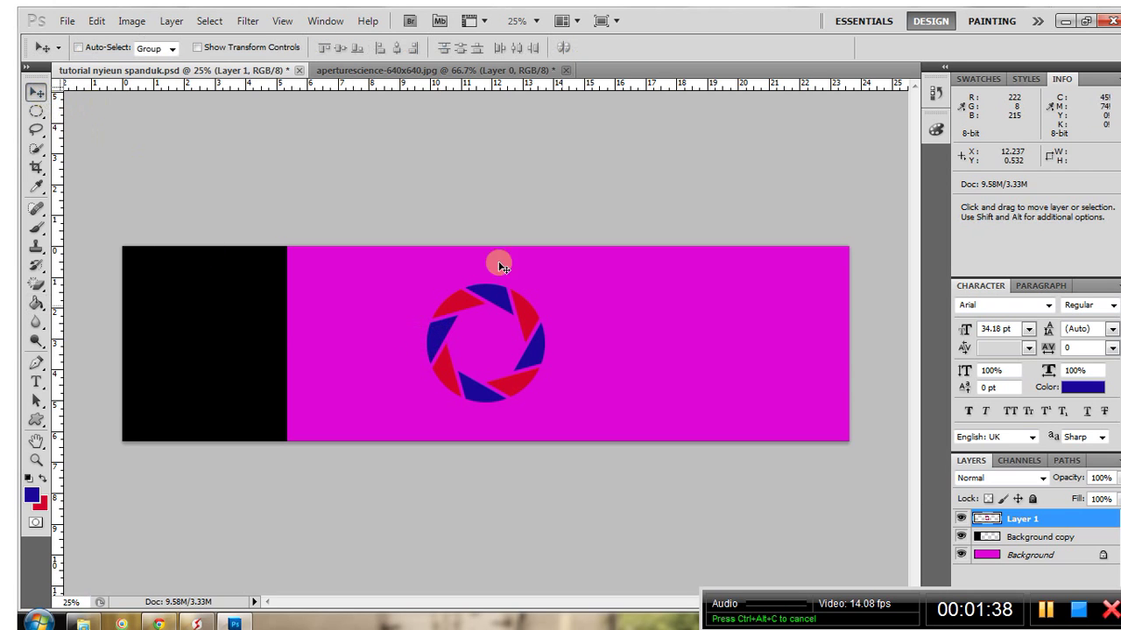
{"action": "mouse_move", "coordinate": [525, 311]}
{"action": "left_mouse_down"}
{"action": "mouse_move", "coordinate": [367, 265]}
{"action": "mouse_move", "coordinate": [238, 289]}
{"action": "left_mouse_up"}
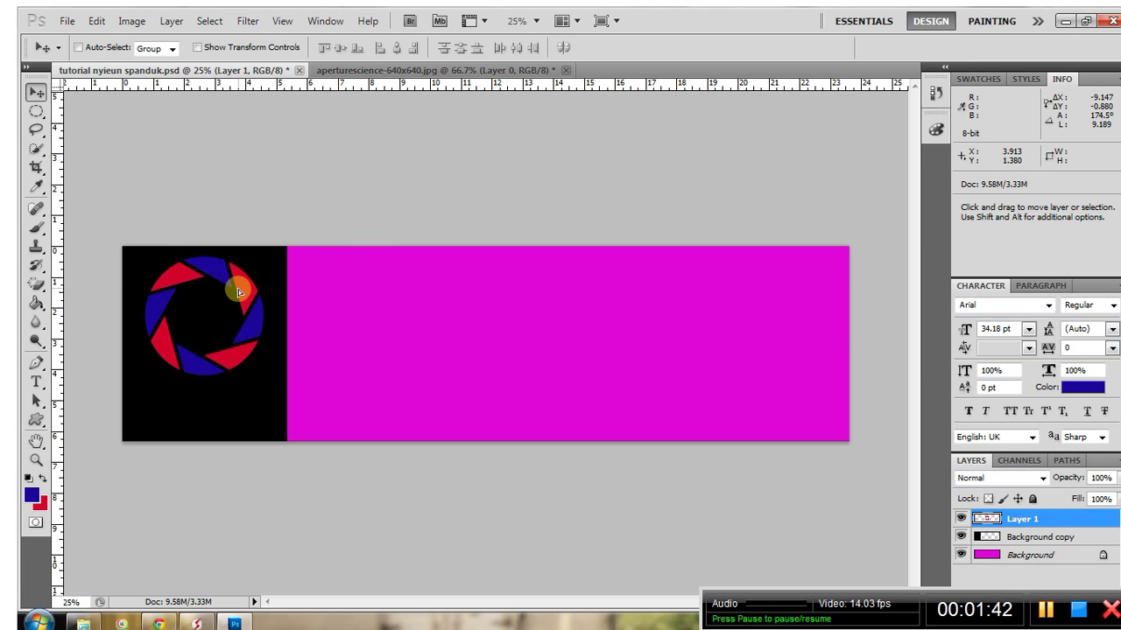
{"action": "left_click", "coordinate": [98, 21]}
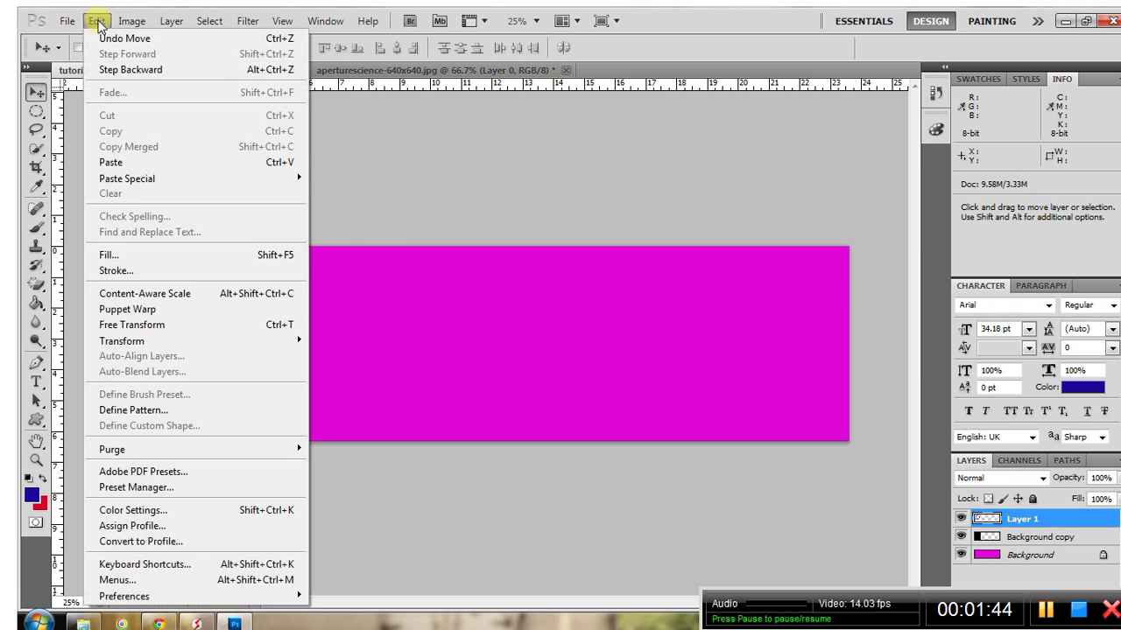
{"action": "left_click", "coordinate": [132, 325]}
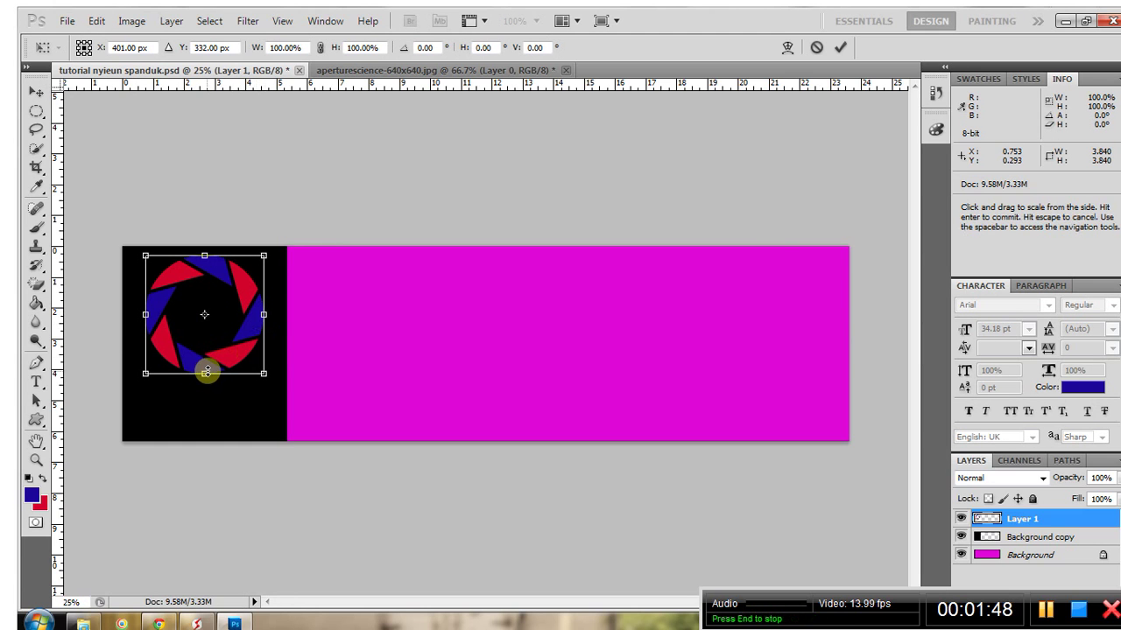
{"action": "left_click_drag", "start_coordinate": [205, 371], "coordinate": [205, 344]}
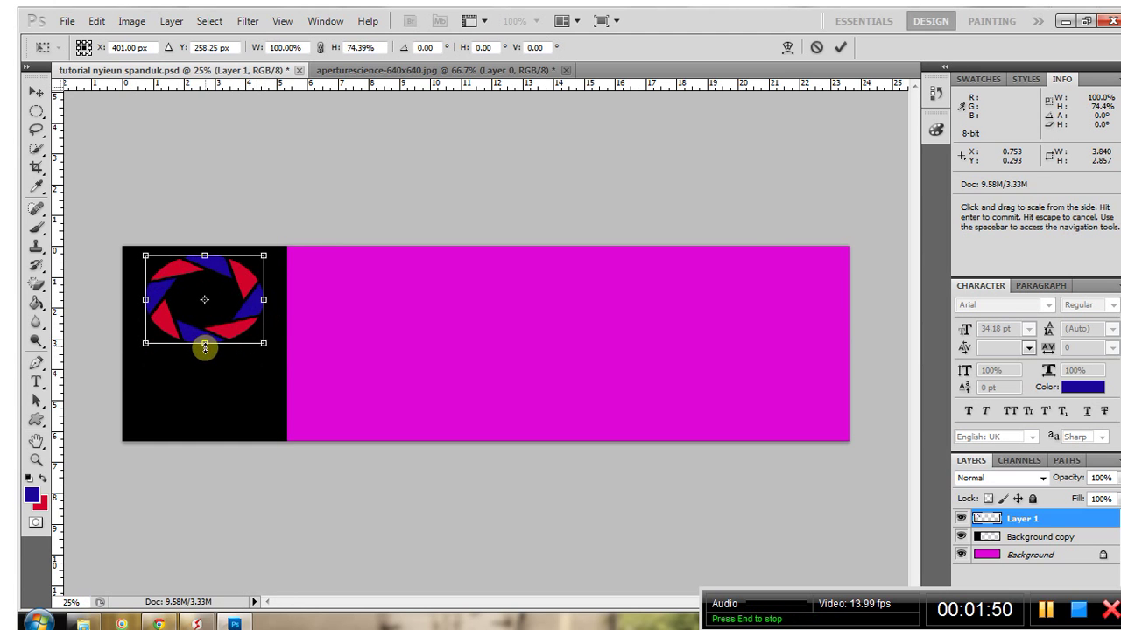
{"action": "left_click_drag", "start_coordinate": [146, 300], "coordinate": [163, 300]}
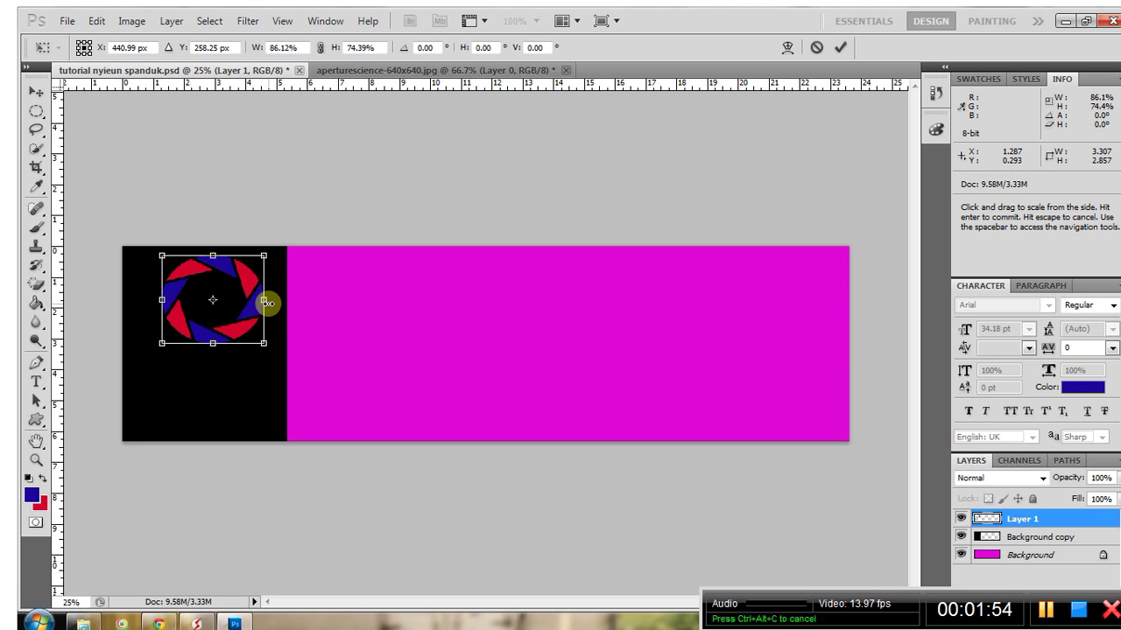
{"action": "left_click_drag", "start_coordinate": [264, 302], "coordinate": [224, 292]}
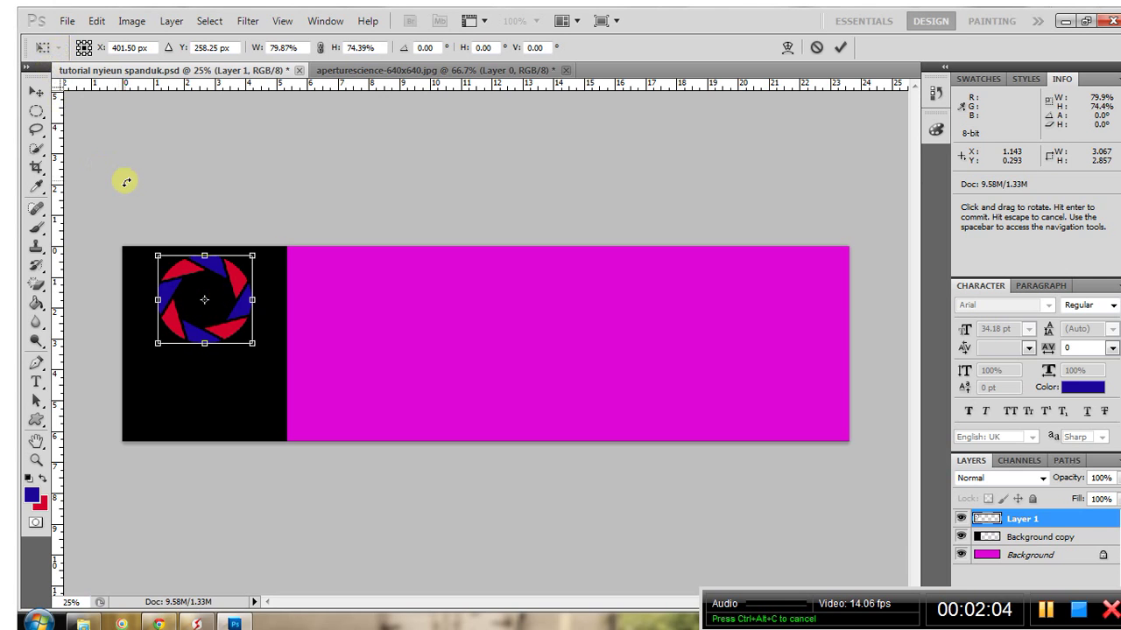
{"action": "left_click_drag", "start_coordinate": [195, 282], "coordinate": [177, 289]}
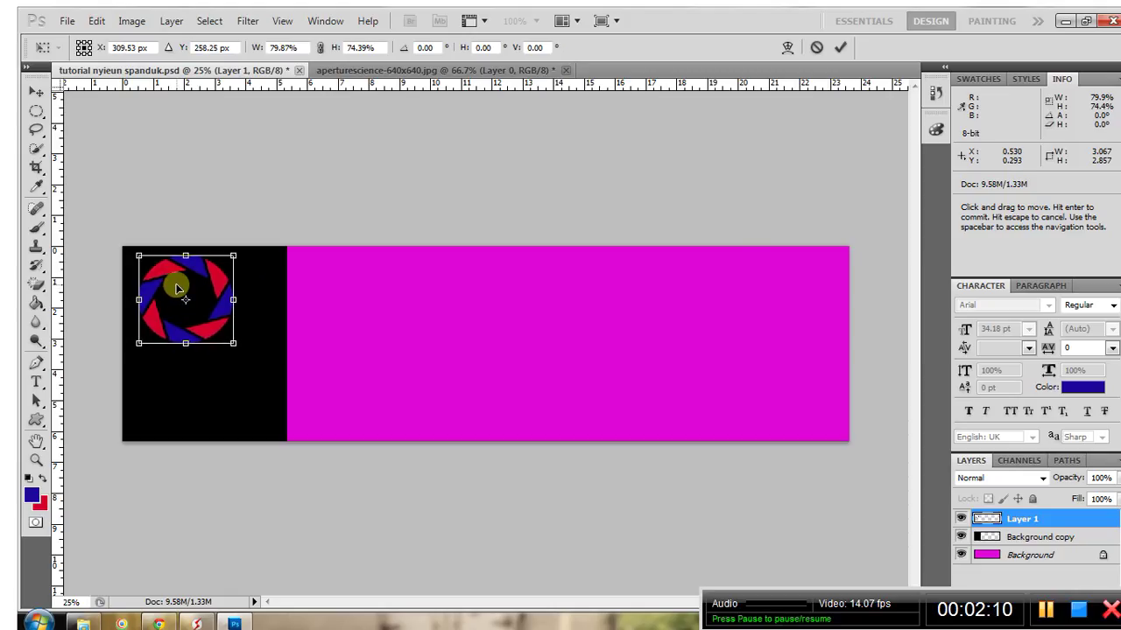
{"action": "left_click", "coordinate": [35, 91]}
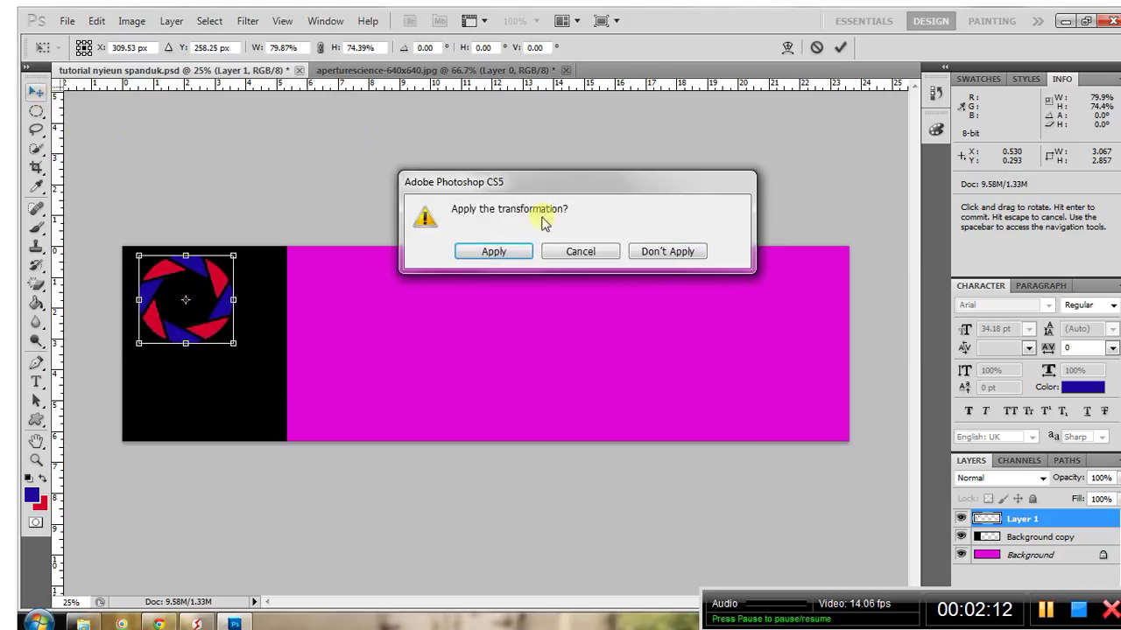
{"action": "left_click", "coordinate": [504, 251]}
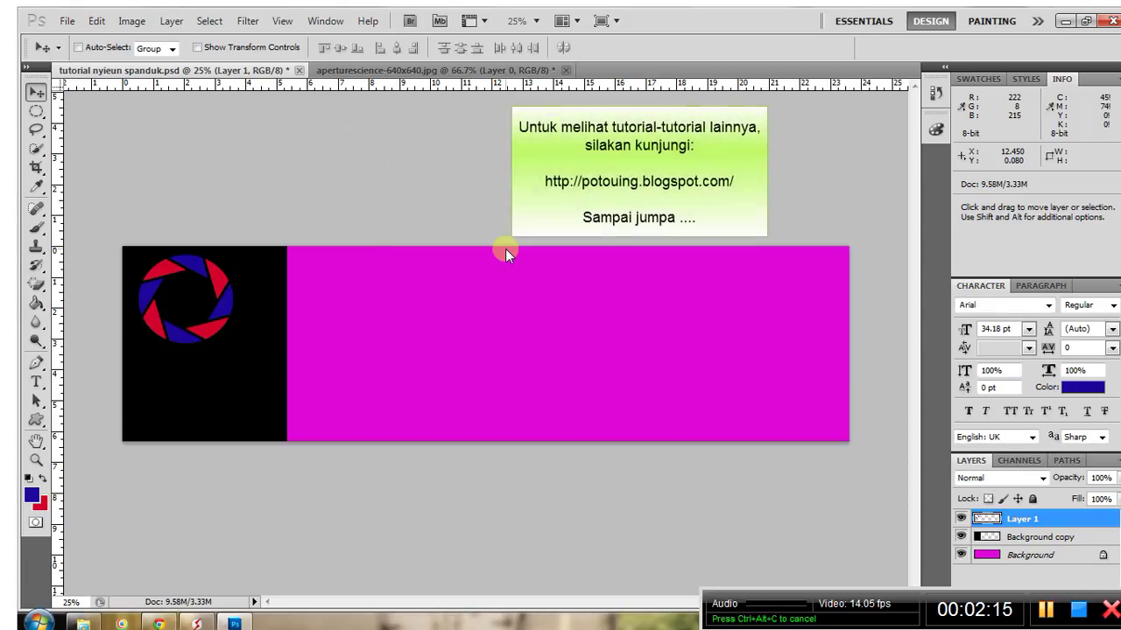
Step: Free-transform the Background copy layer, narrowing the black panel to 79.58% width
{"action": "left_click", "coordinate": [1038, 537]}
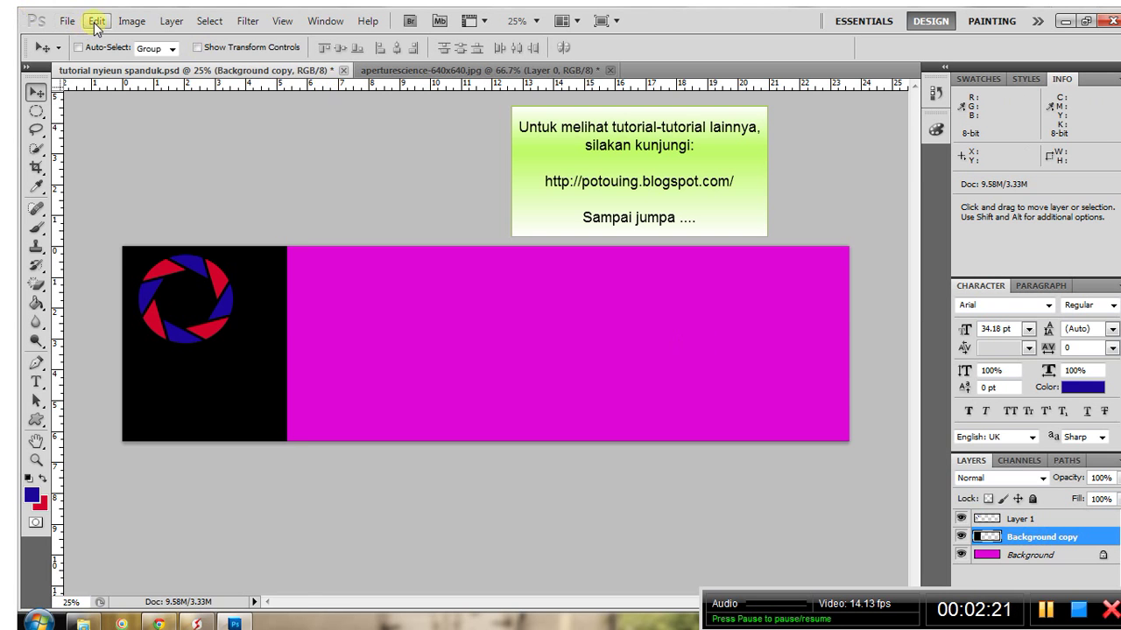
{"action": "left_click", "coordinate": [93, 20]}
{"action": "left_click", "coordinate": [127, 254]}
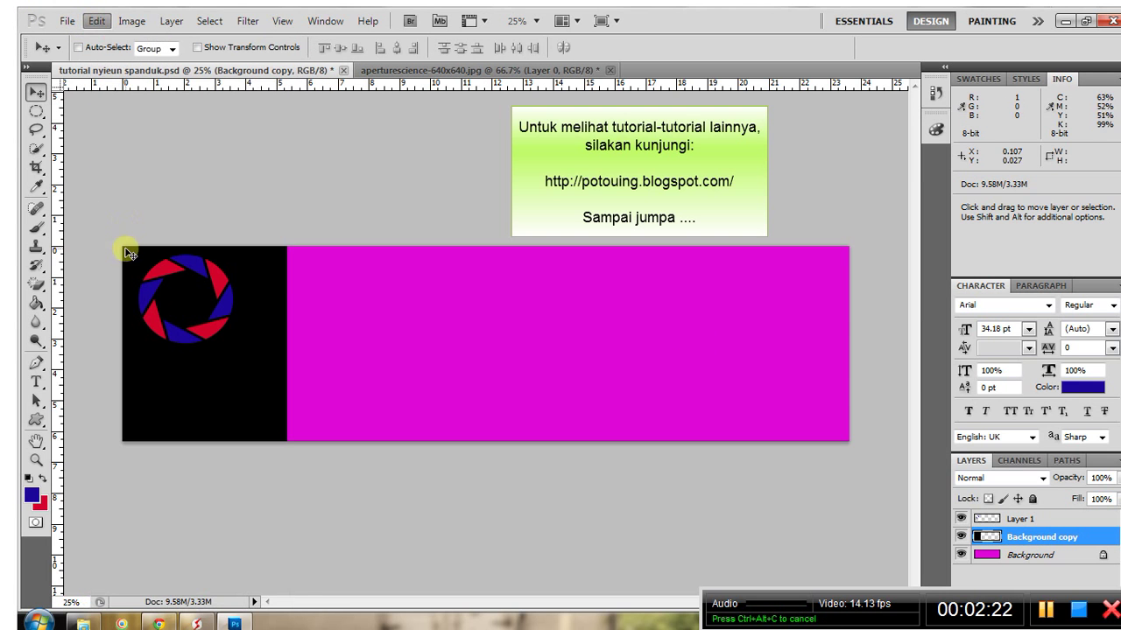
{"action": "left_click", "coordinate": [96, 20]}
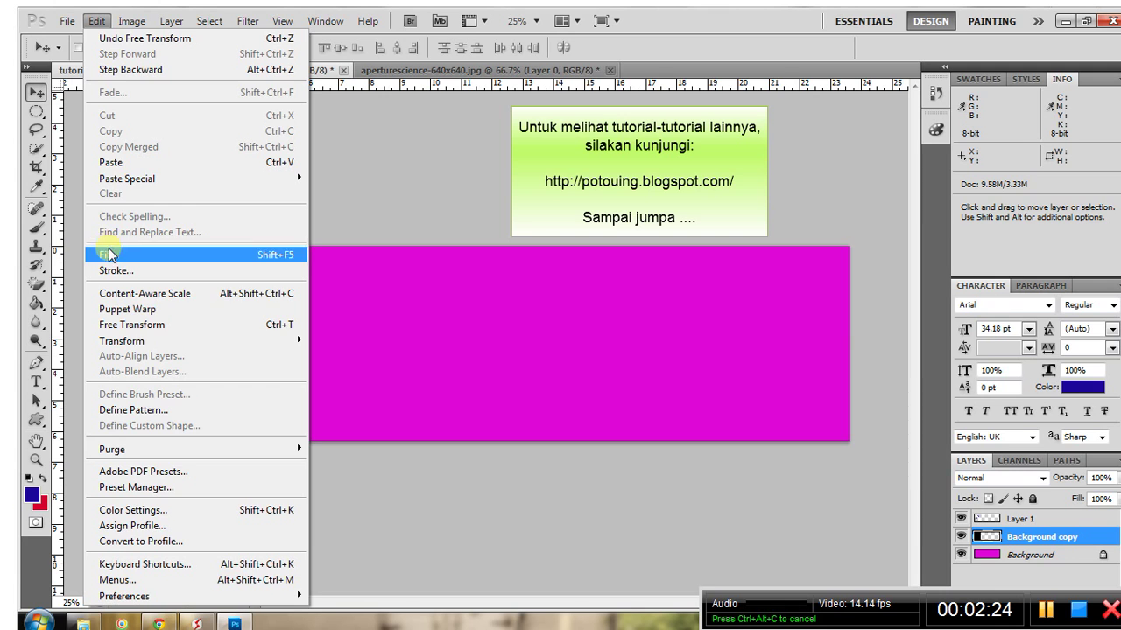
{"action": "left_click", "coordinate": [114, 324]}
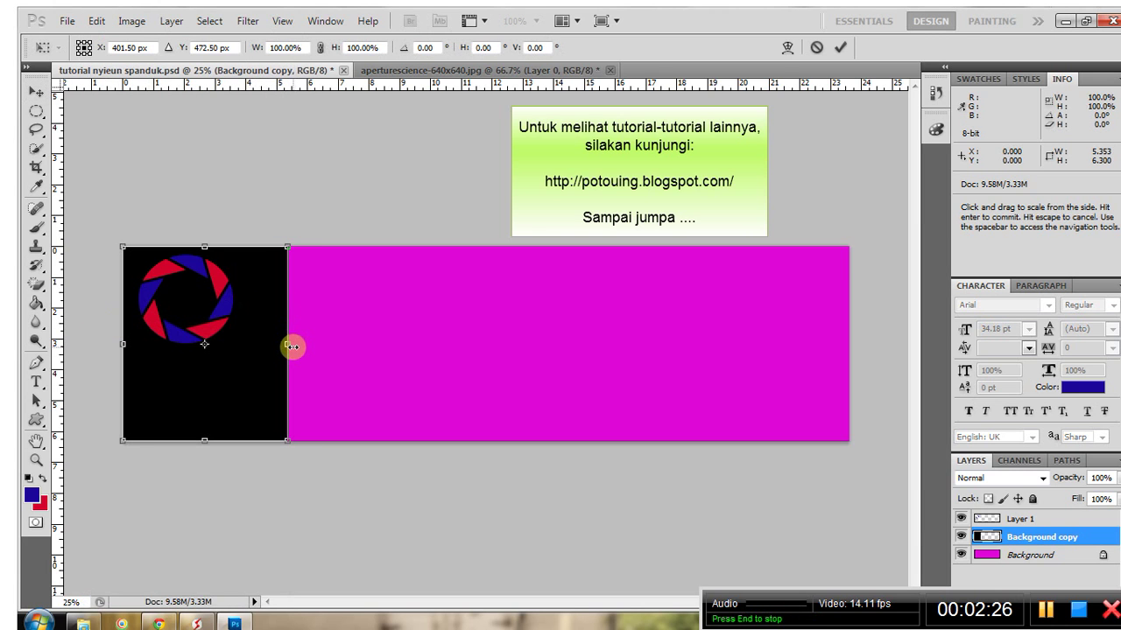
{"action": "left_click_drag", "start_coordinate": [292, 347], "coordinate": [259, 348]}
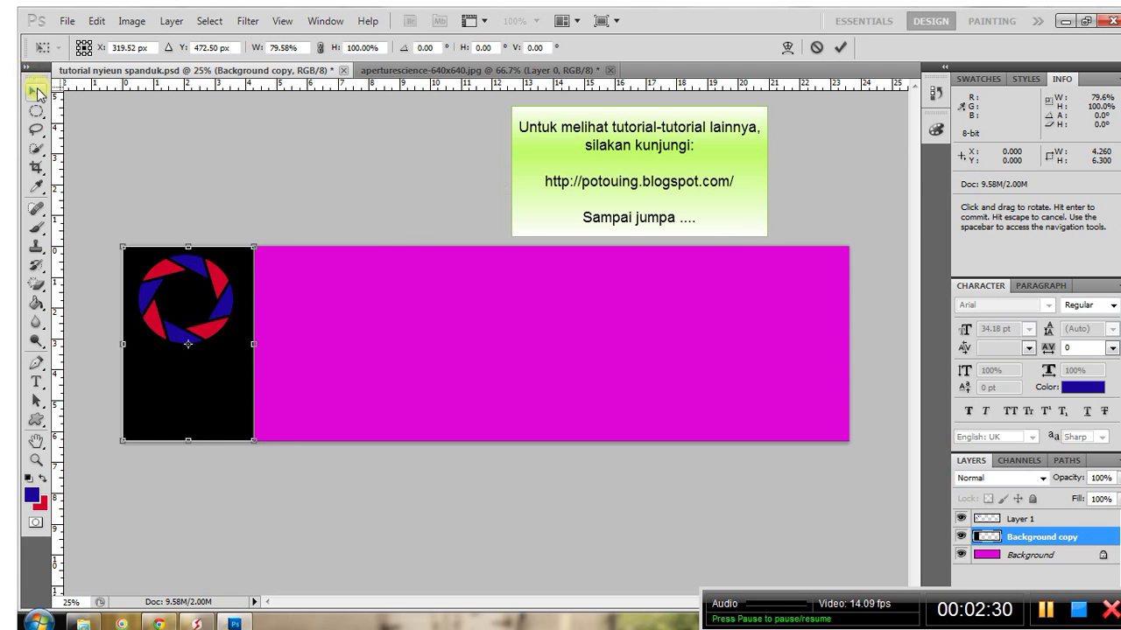
{"action": "left_click", "coordinate": [36, 91]}
{"action": "left_click", "coordinate": [492, 251]}
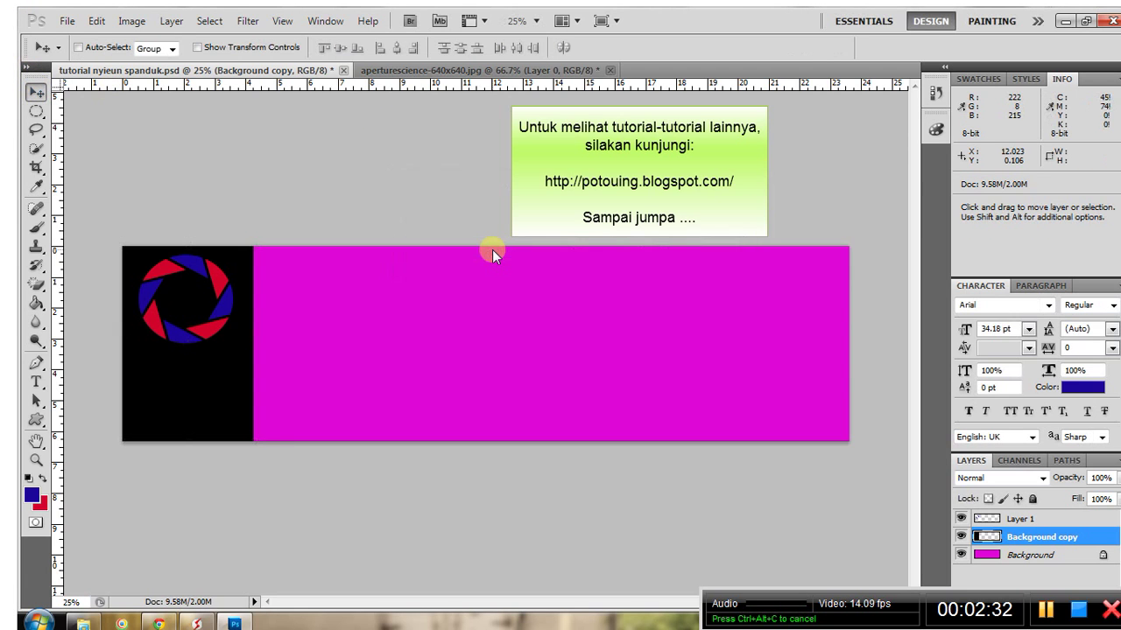